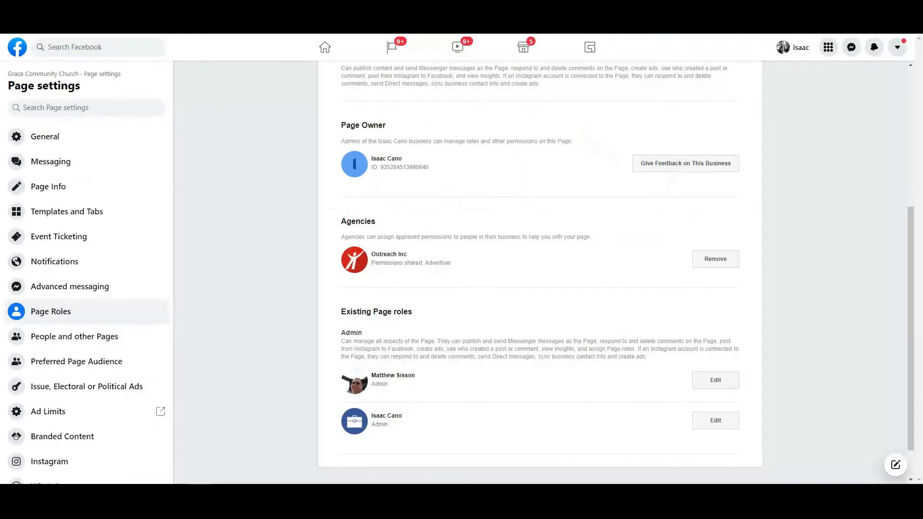
- Open the Page Roles settings of the Grace Community Church Facebook page and check who holds the Admin role
left_click(22, 75)
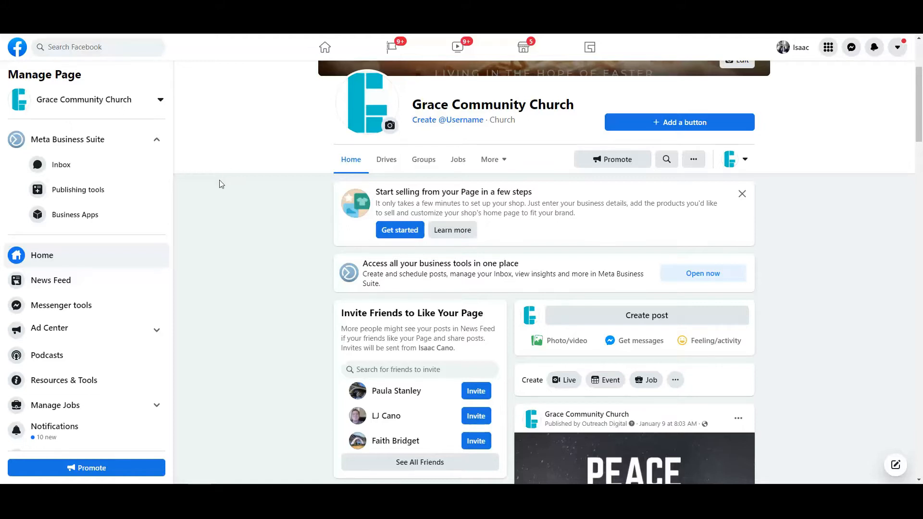
scroll(114, 287, "down", 3)
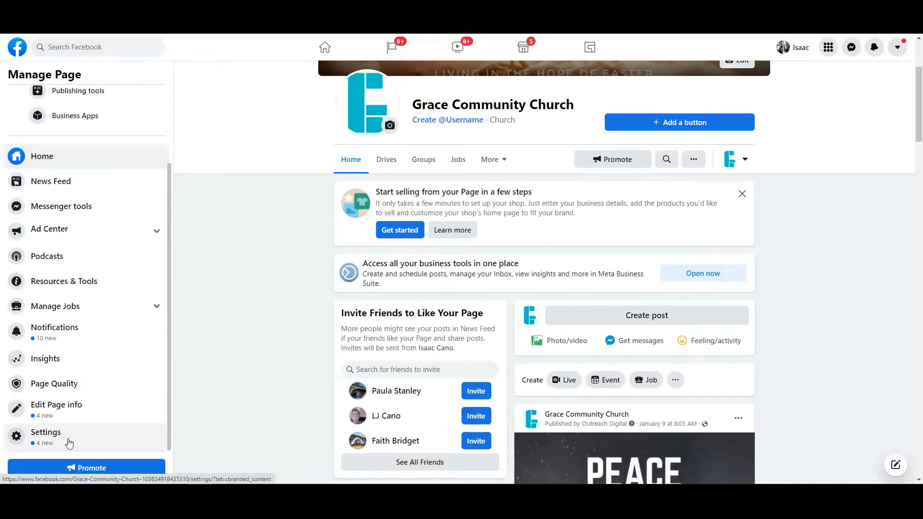
left_click(66, 441)
left_click(64, 314)
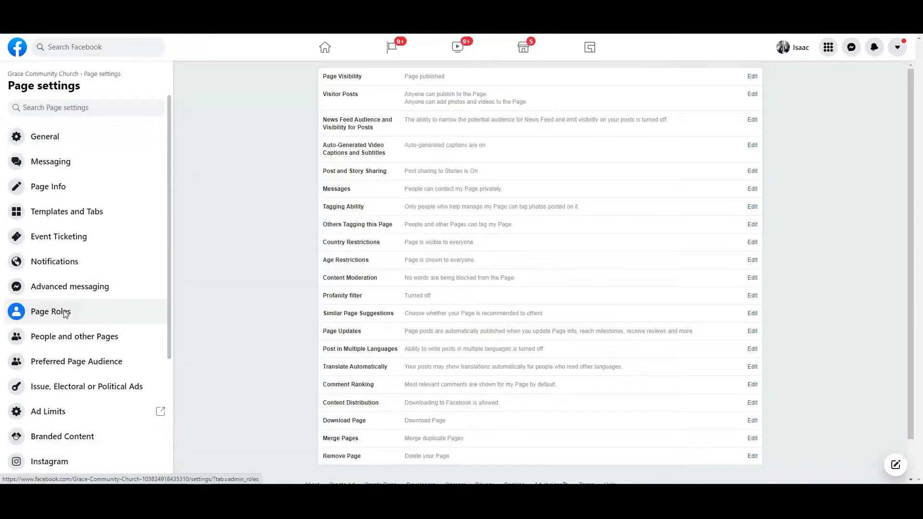
scroll(382, 363, "down", 5)
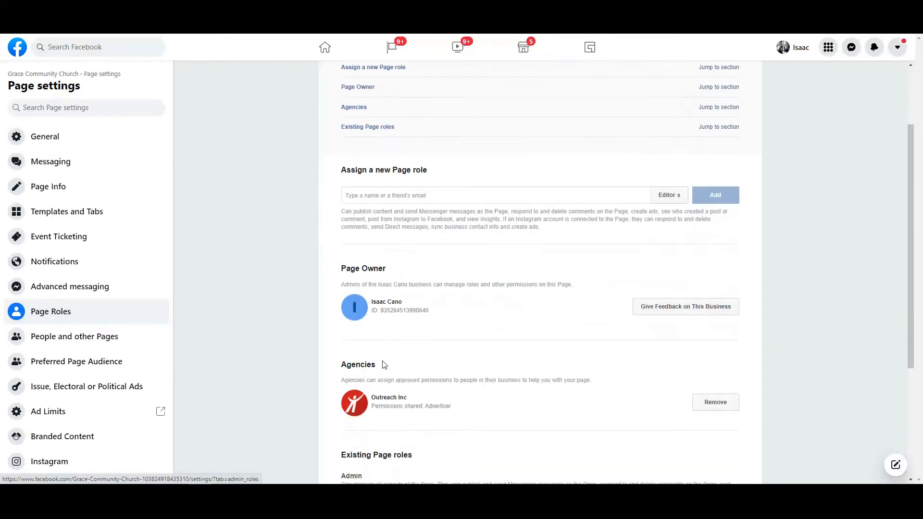
scroll(383, 360, "down", 1)
left_click_drag(343, 290, 376, 290)
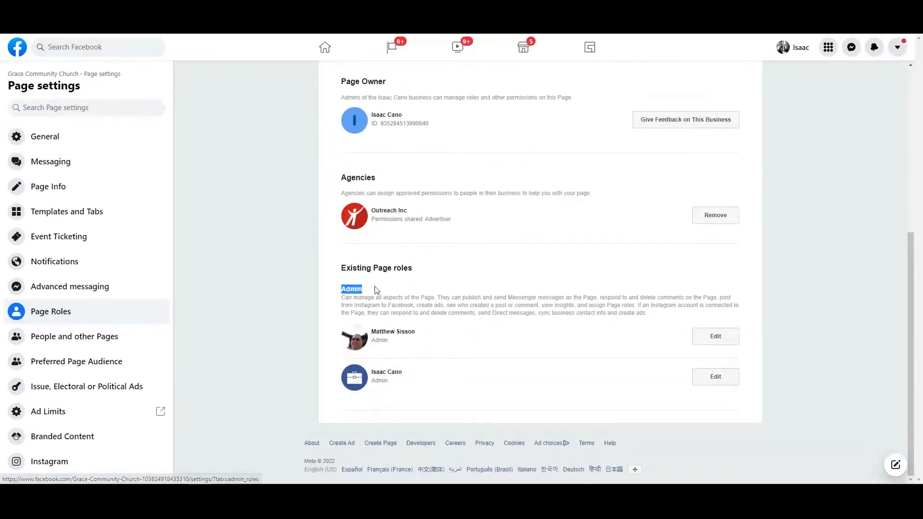
left_click_drag(376, 371, 388, 382)
left_click(378, 321)
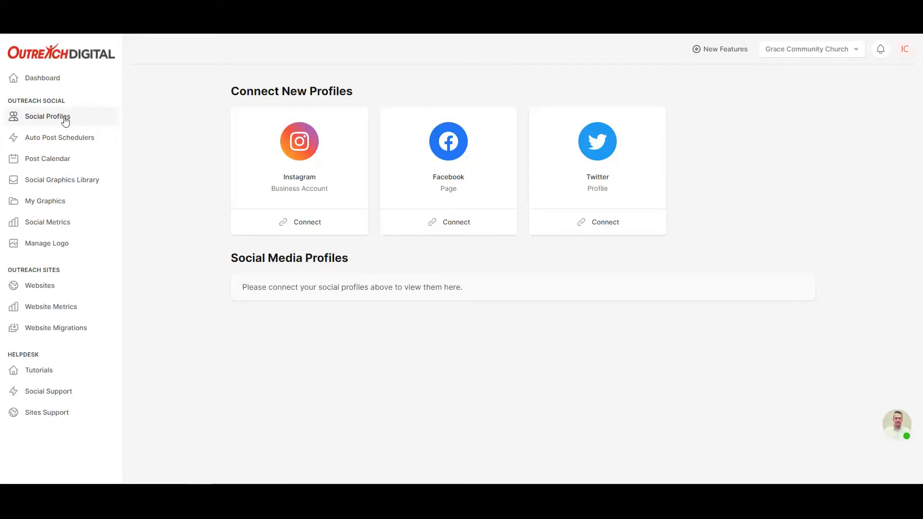
- Switch to Outreach Digital, start connecting a Facebook page as a social profile, and continue with the signed-in Facebook account
left_click(35, 118)
left_click(453, 225)
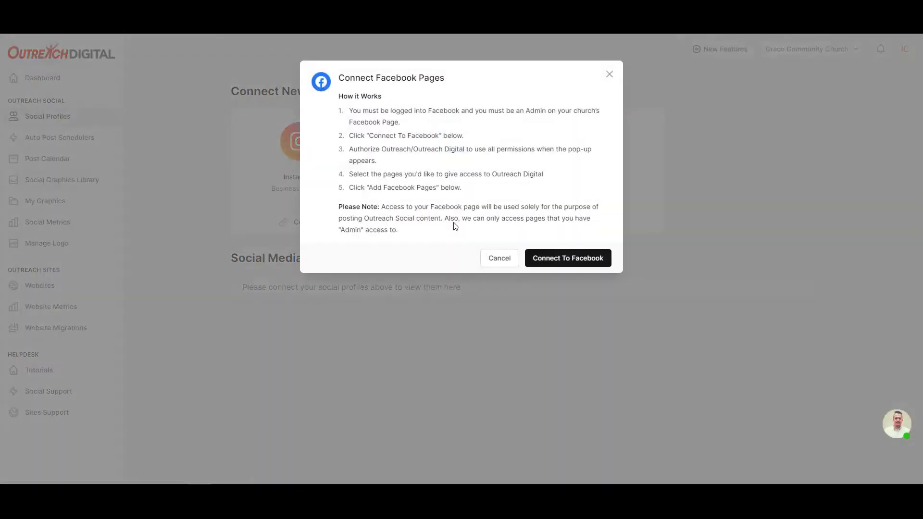
left_click(560, 262)
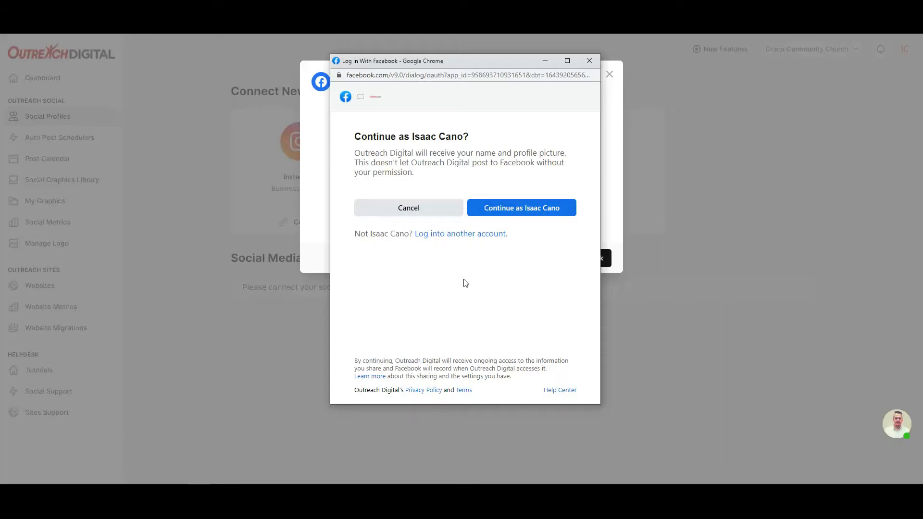
left_click(529, 209)
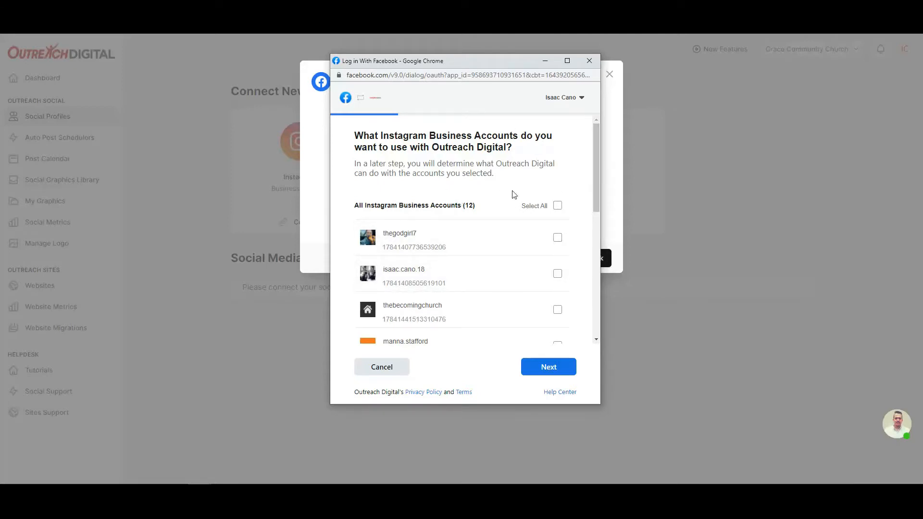
- Skip the Instagram accounts, deselect ABC Church Test and choose only the Grace Community Church page for Outreach Digital
left_click(549, 369)
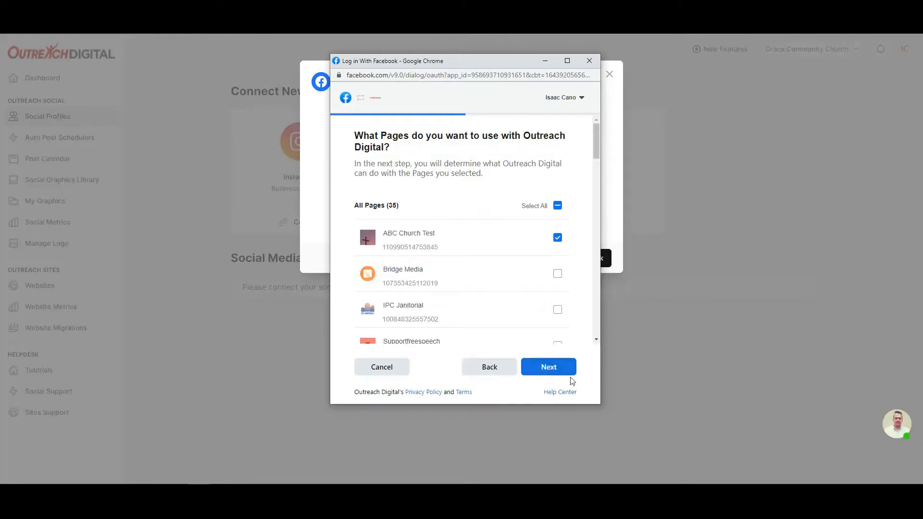
left_click(557, 238)
left_click_drag(597, 142, 590, 203)
left_click(557, 230)
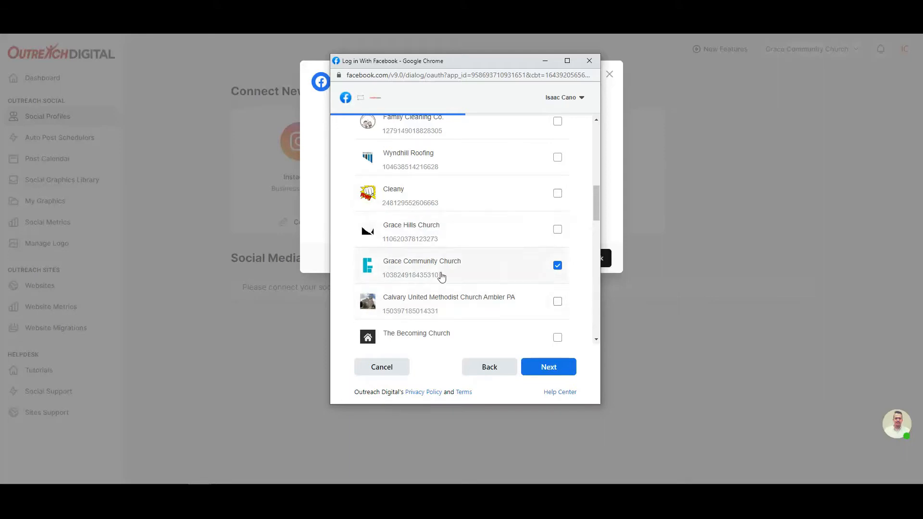
scroll(416, 319, "down", 1)
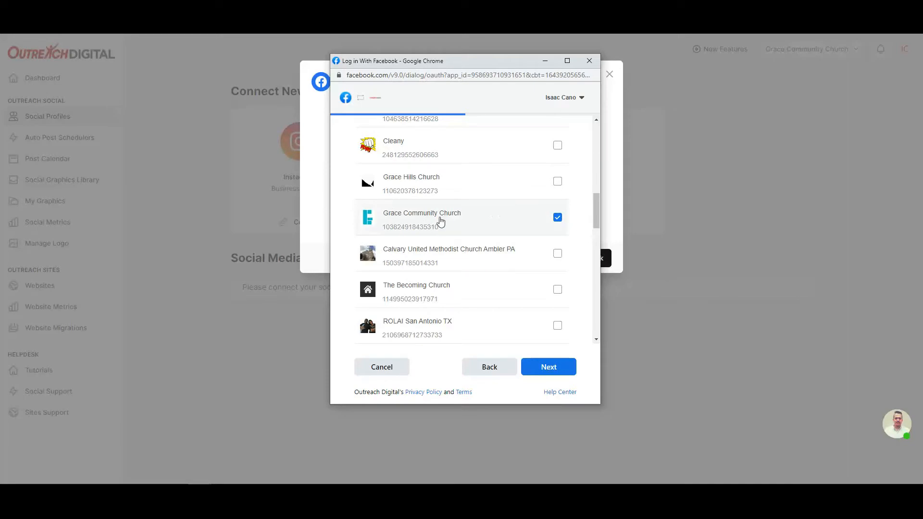
left_click(550, 369)
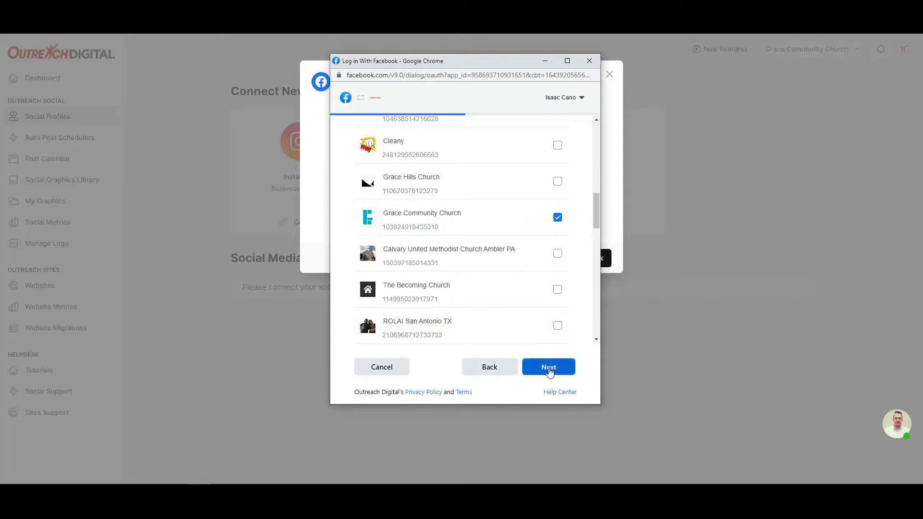
- Review the permissions requested by Outreach Digital, keep them as they are and finish linking it to Facebook
scroll(480, 310, "up", 1)
scroll(481, 309, "up", 2)
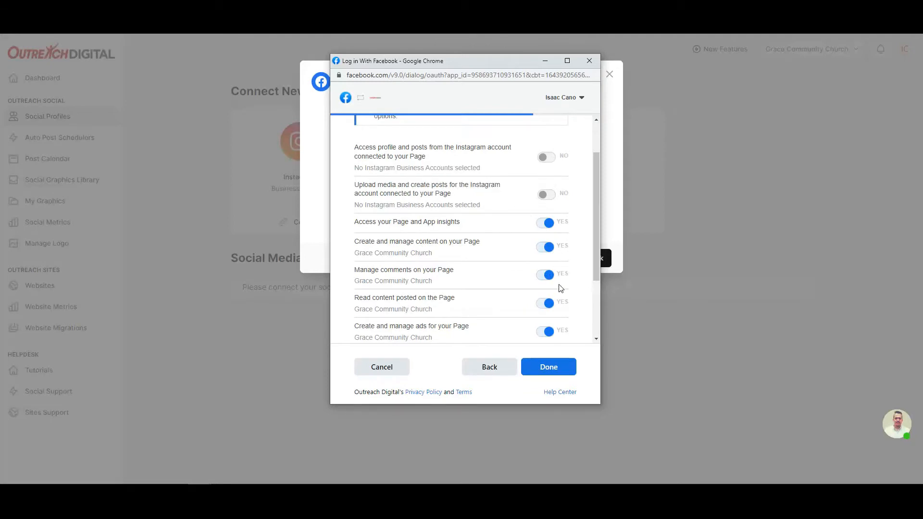
scroll(566, 309, "up", 1)
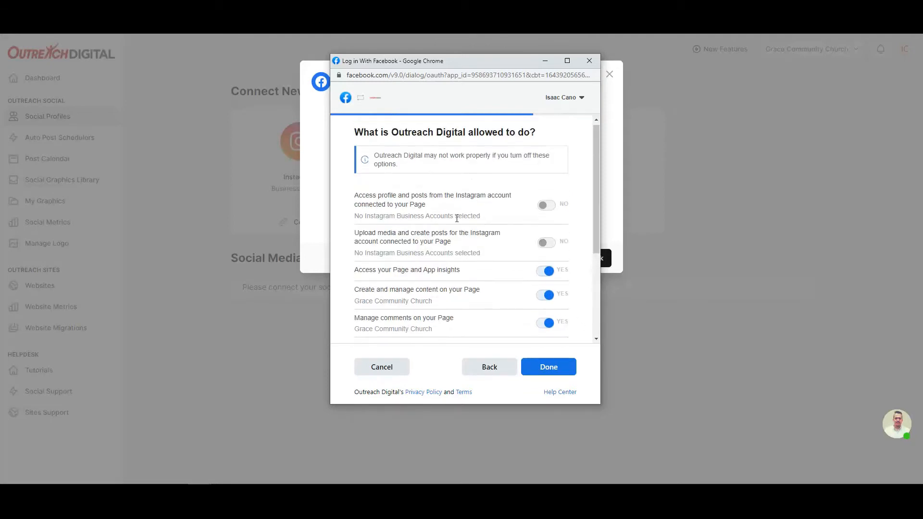
scroll(522, 240, "down", 3)
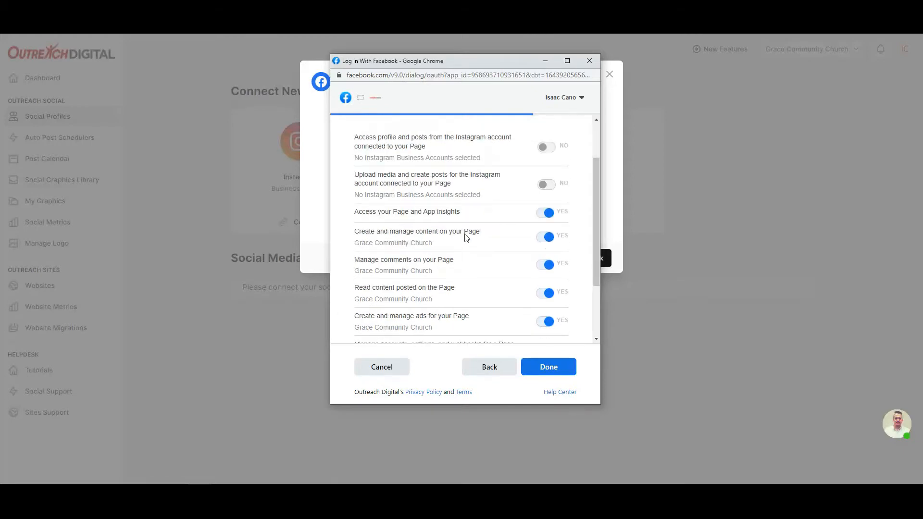
left_click(554, 370)
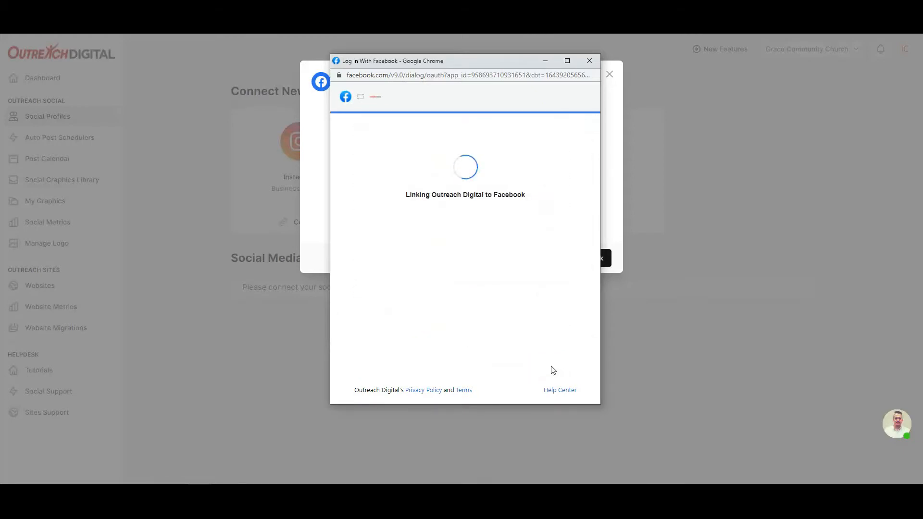
left_click(462, 218)
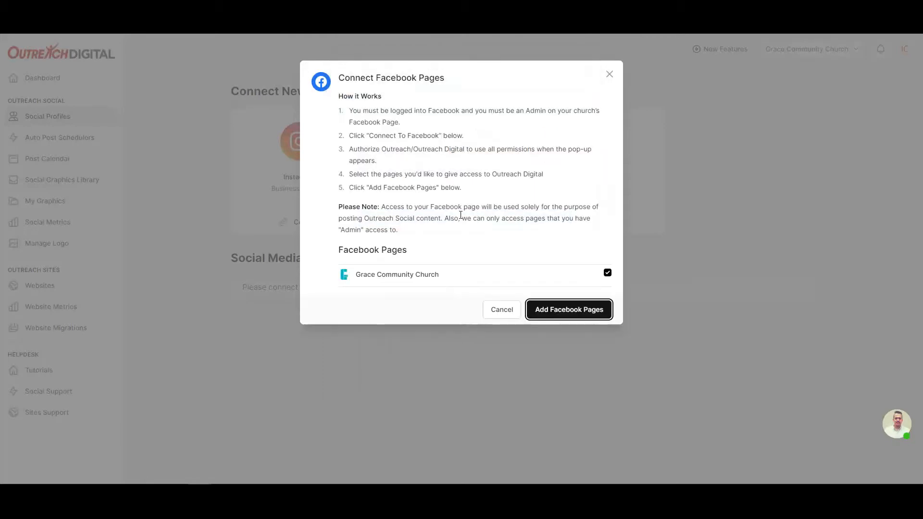
- Add the selected Grace Community Church Facebook page to the social media profiles
left_click_drag(345, 276, 439, 276)
left_click(608, 277)
left_click(608, 274)
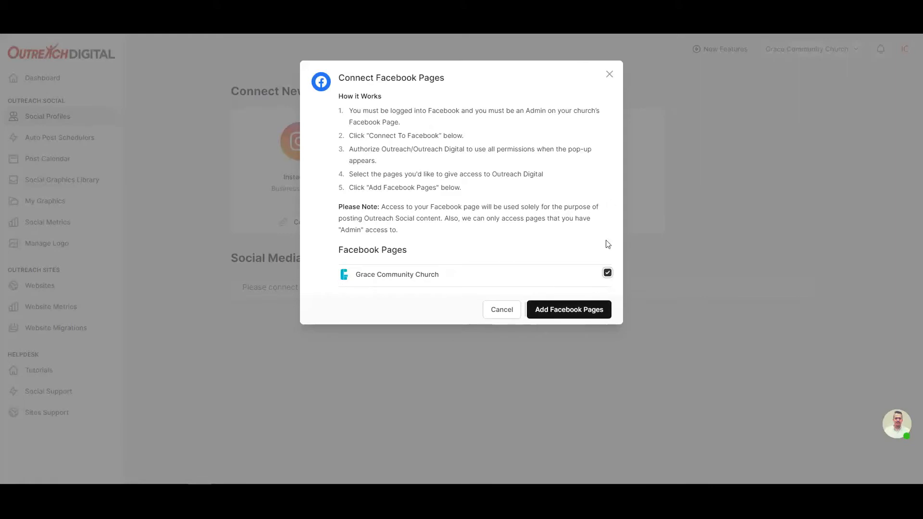
left_click(568, 314)
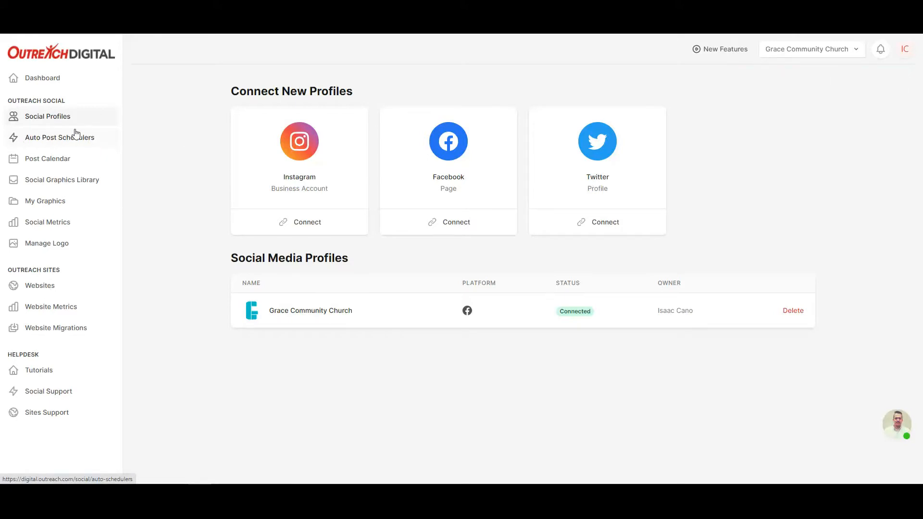
- Create a new auto post scheduler and name it "Auto Schedule One"
left_click(26, 142)
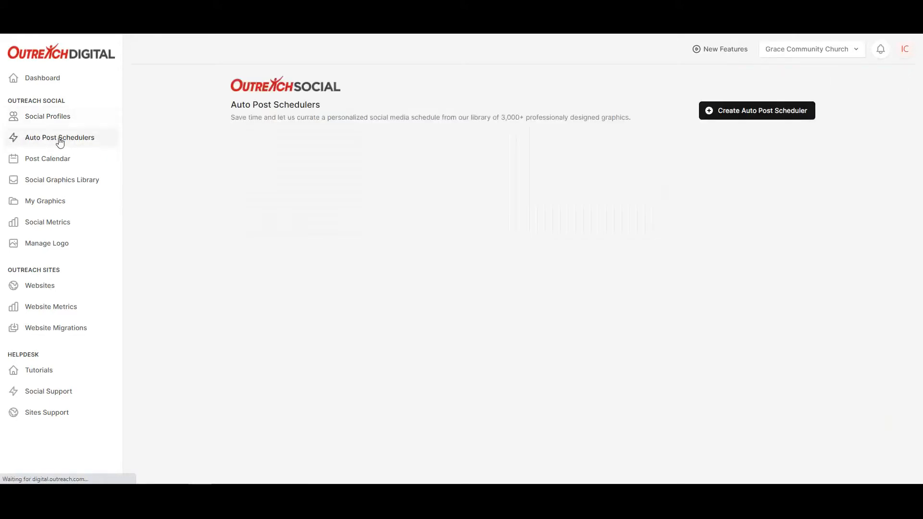
left_click(743, 117)
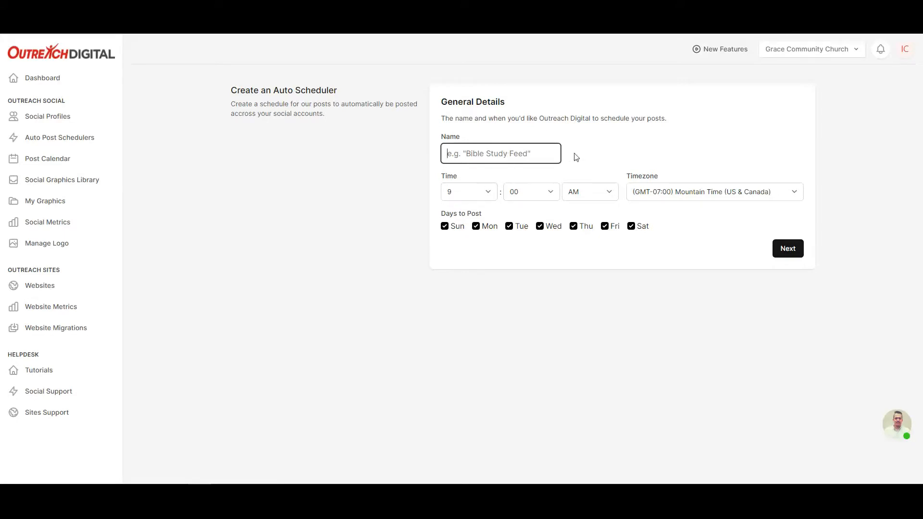
left_click(513, 150)
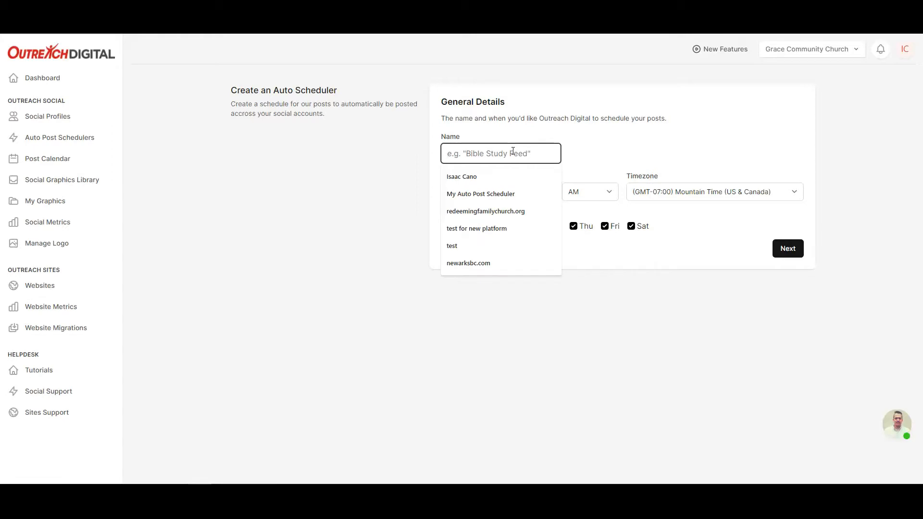
type("A")
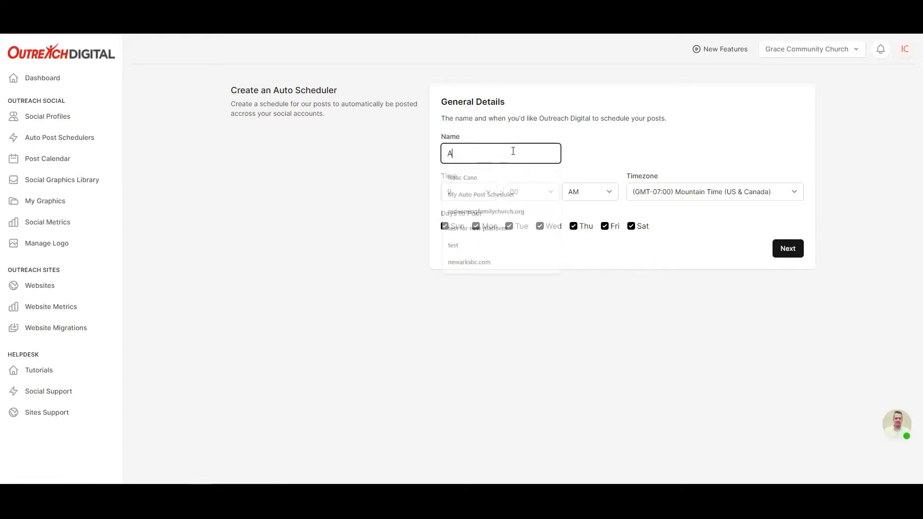
type("uto Schedule One")
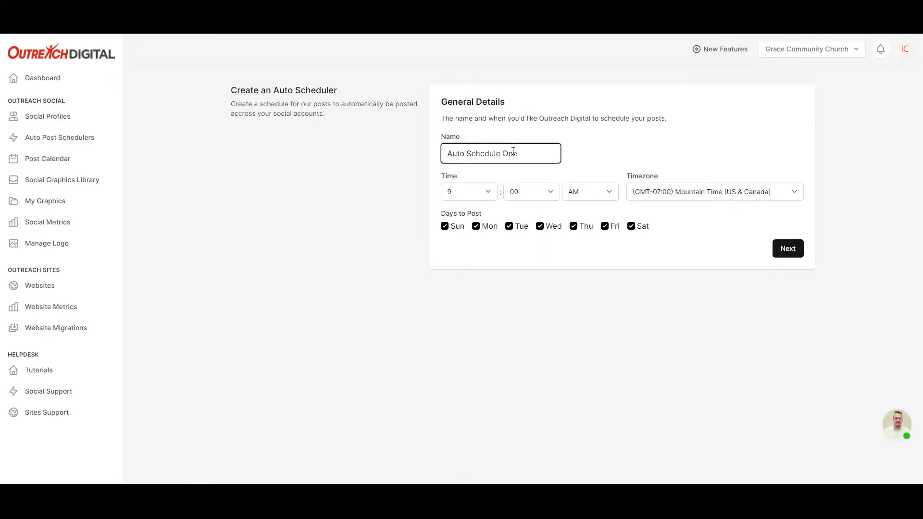
- Set the scheduler's posting time to 5:00 AM, keep all days selected and proceed to the category selection
left_click(488, 194)
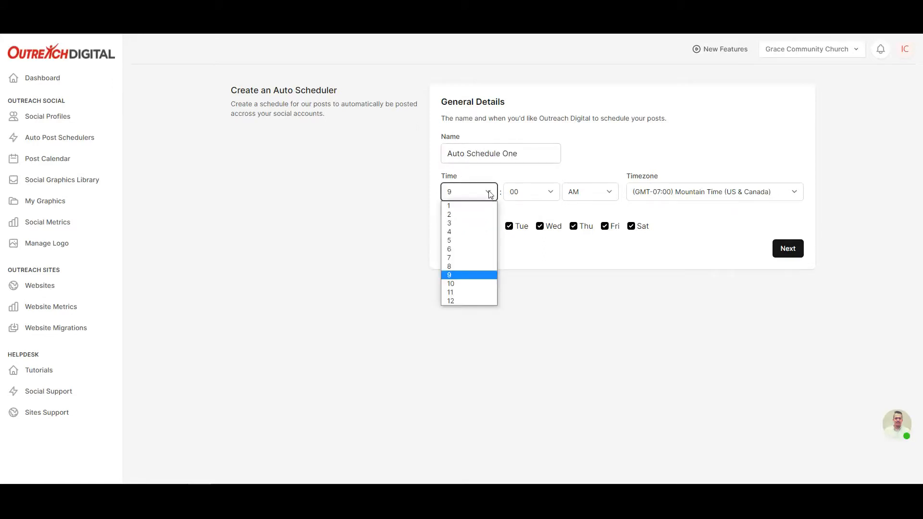
left_click(474, 239)
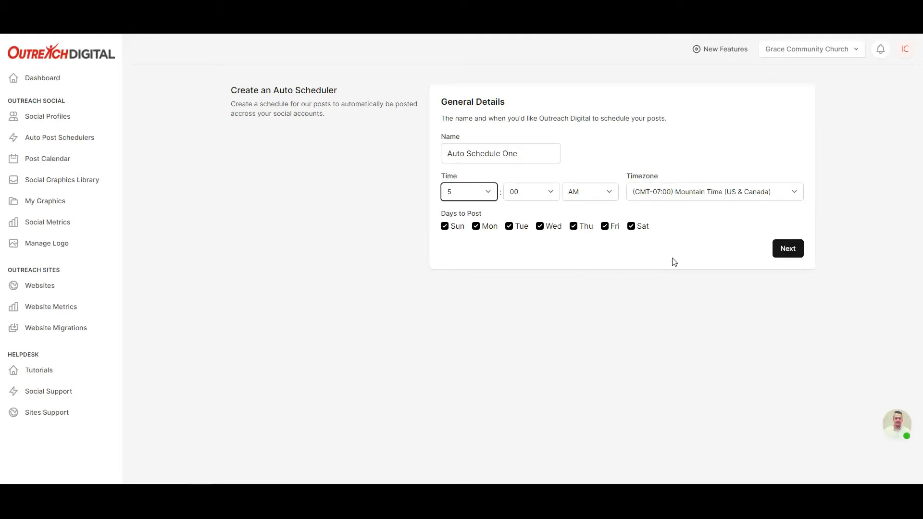
left_click(789, 252)
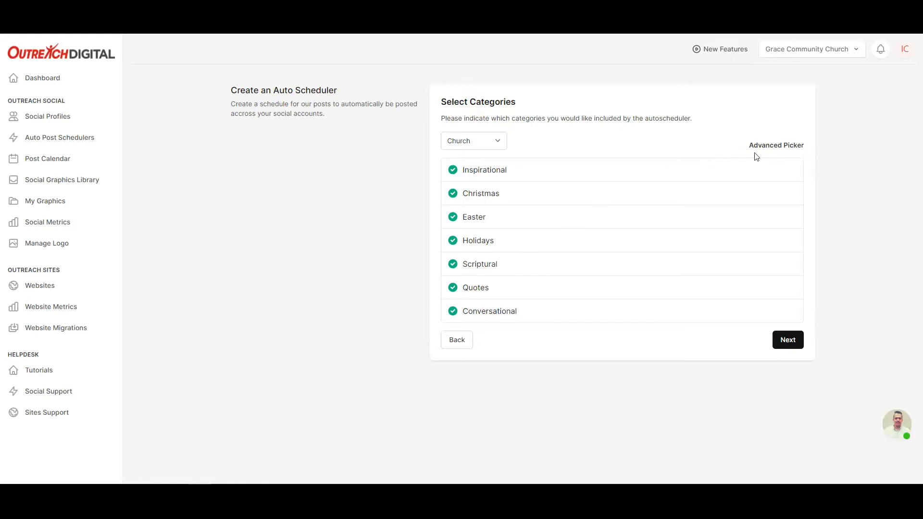
- Switch to the advanced category picker and exclude every Christmas subcategory, from Christmas Season through Epiphany
left_click(787, 149)
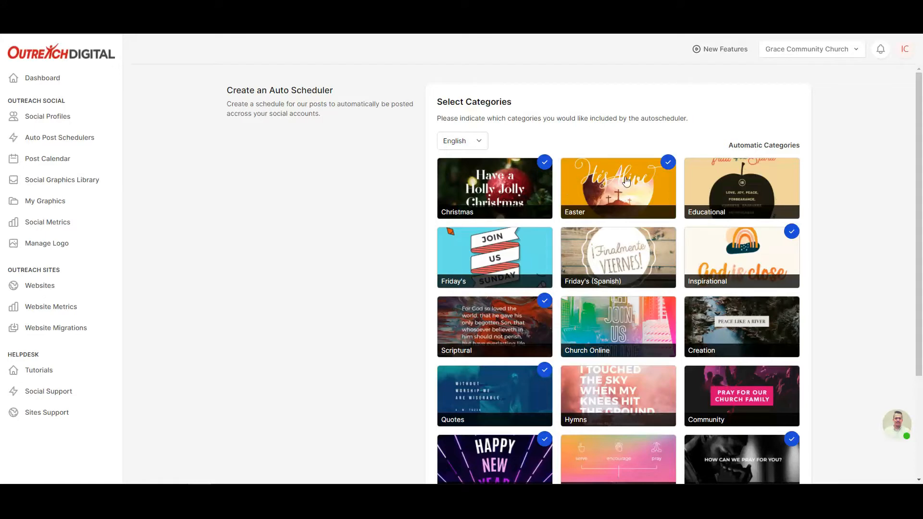
left_click(499, 194)
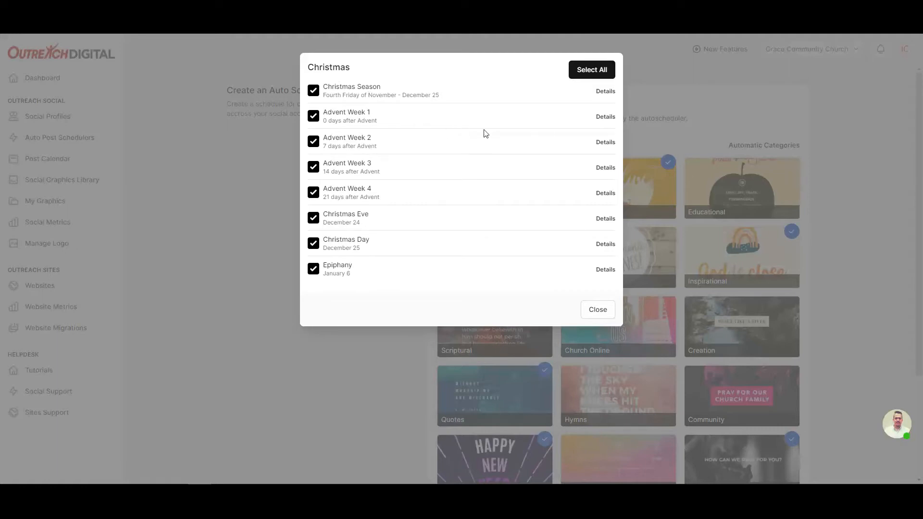
left_click(313, 90)
left_click(313, 116)
left_click(313, 141)
left_click(313, 167)
left_click(313, 192)
left_click(313, 218)
left_click(313, 244)
left_click(313, 269)
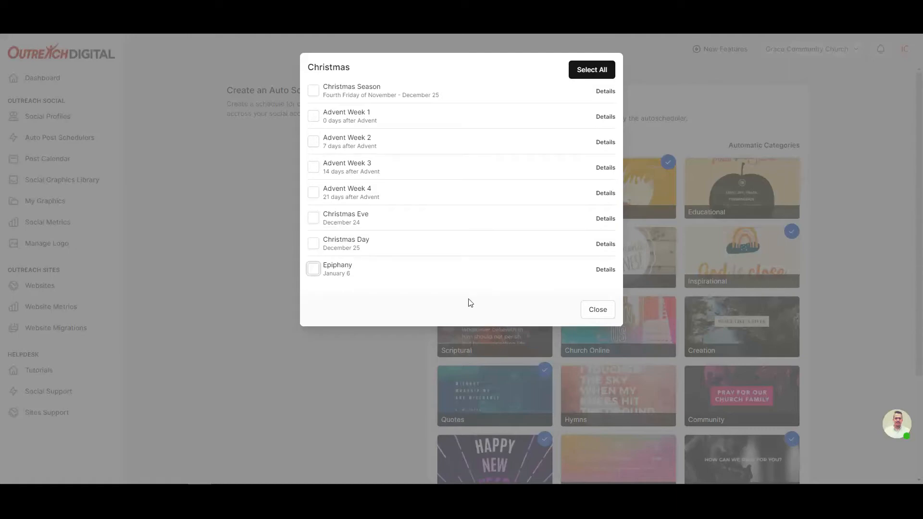
left_click(590, 315)
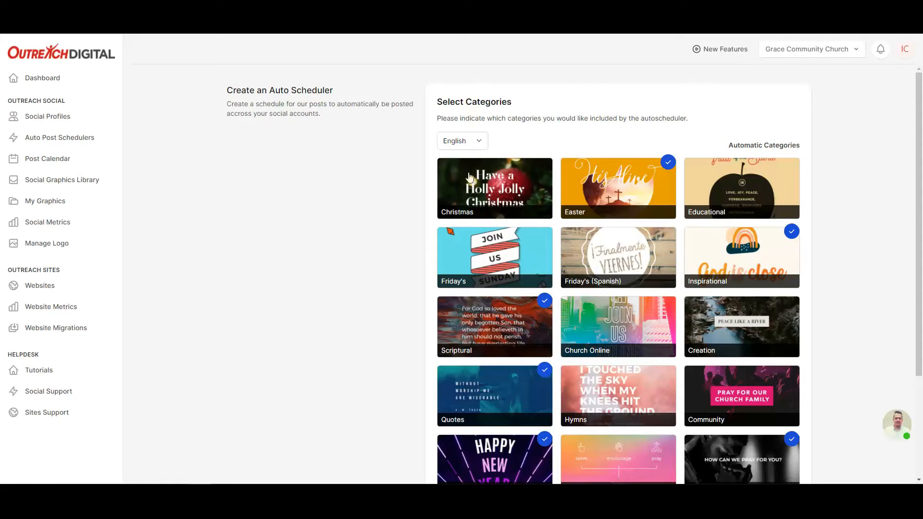
- Exclude every Easter subcategory, from Easter Season through Pentecost, from the scheduler
left_click(607, 188)
left_click(313, 90)
left_click(313, 116)
left_click(313, 141)
left_click(313, 167)
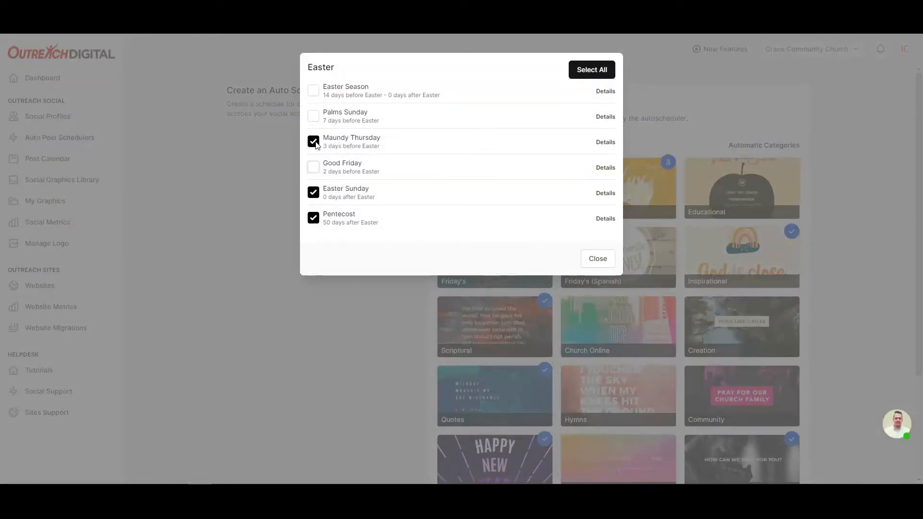
left_click(313, 192)
left_click(313, 218)
left_click(596, 259)
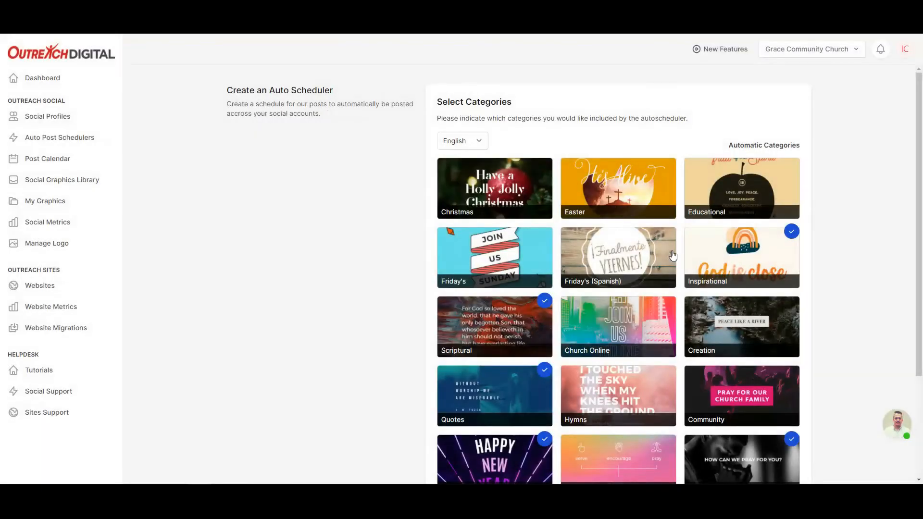
scroll(576, 262, "down", 1)
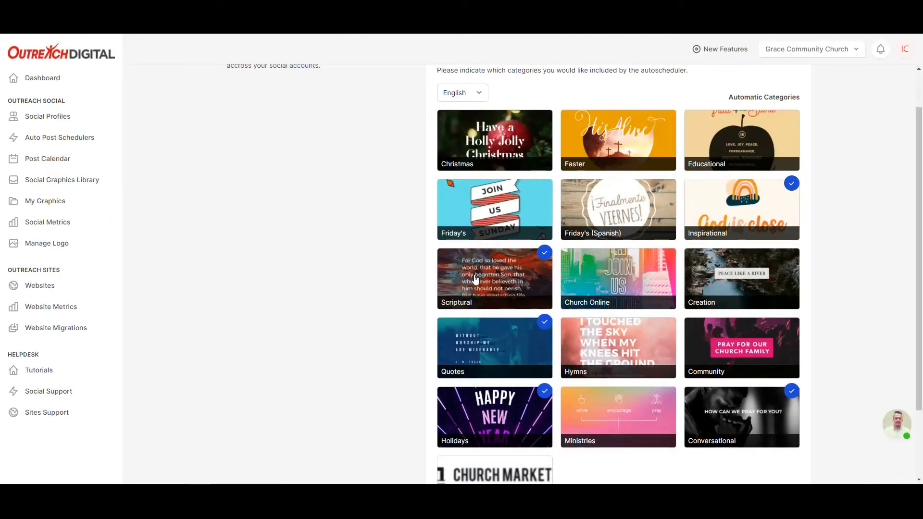
- Exclude the NIV and KJV subcategories from the Scriptural category of the scheduler
left_click(510, 286)
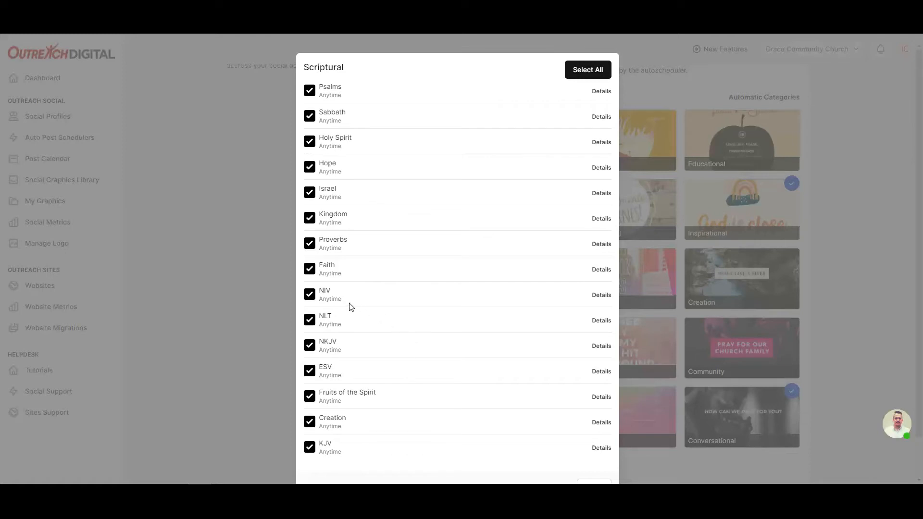
left_click(310, 448)
left_click(310, 294)
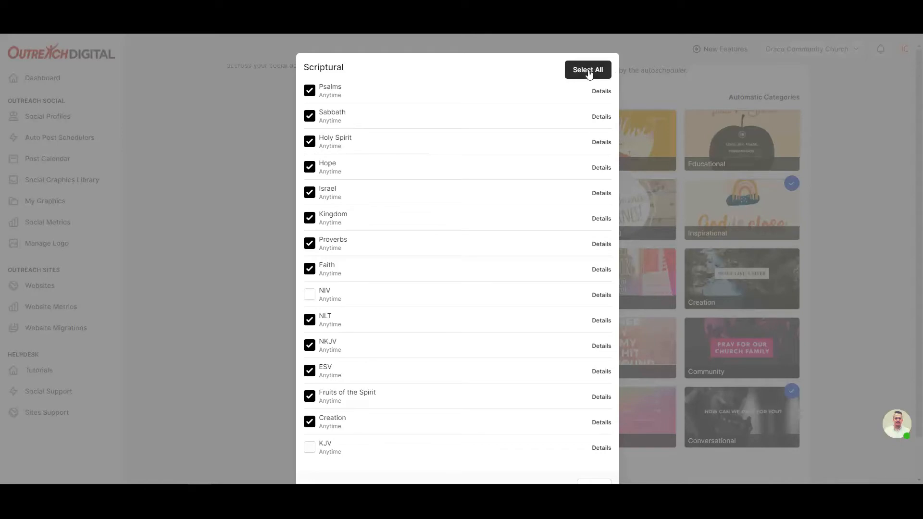
scroll(518, 257, "down", 1)
left_click(595, 445)
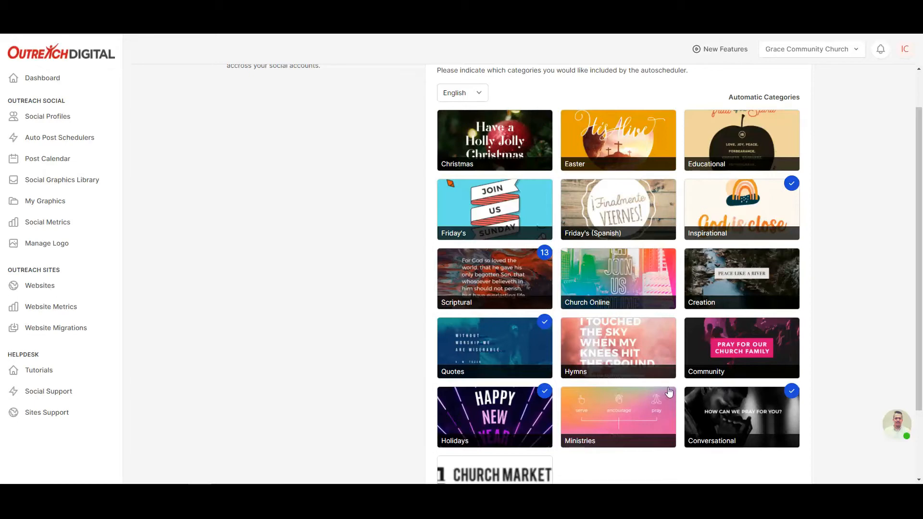
- Preview the example posts of the Community category and include it in the scheduler
left_click(729, 361)
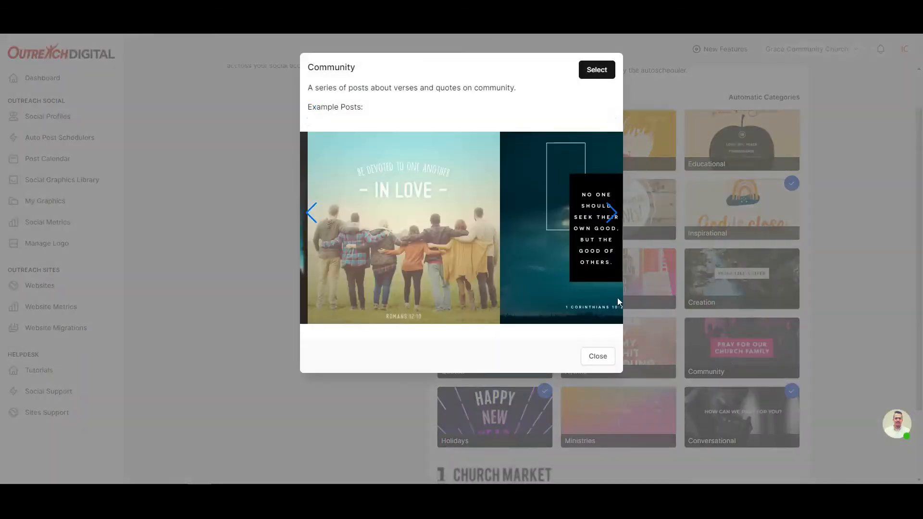
left_click(612, 213)
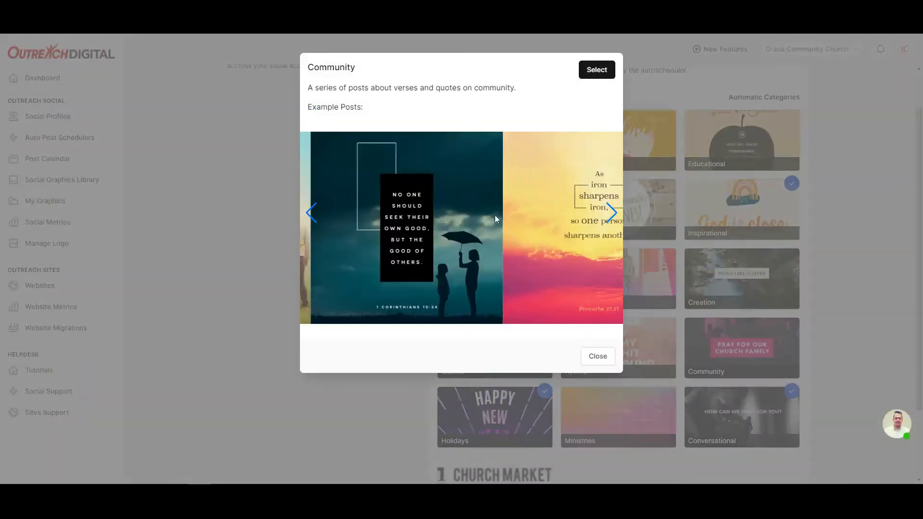
left_click(594, 73)
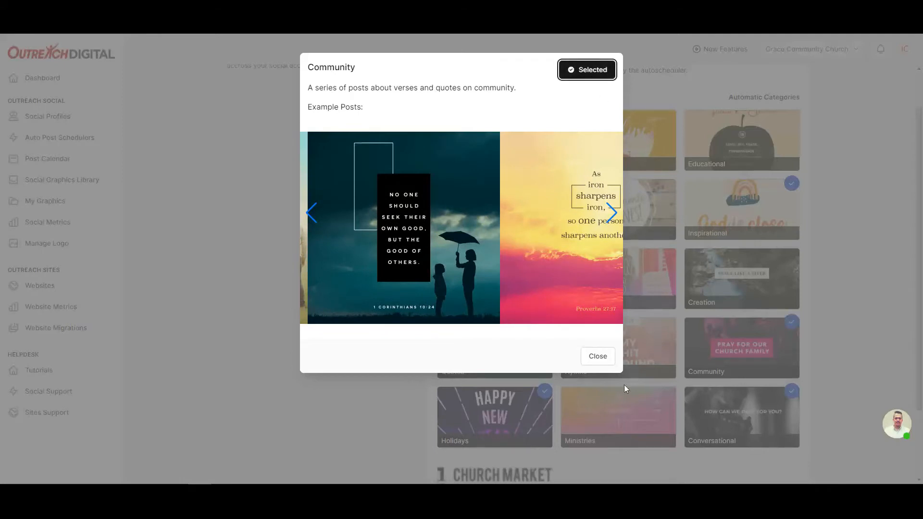
left_click(597, 357)
- Accept the category selection, assign the Grace Community Church Facebook page to the scheduler and submit it
scroll(593, 384, "down", 2)
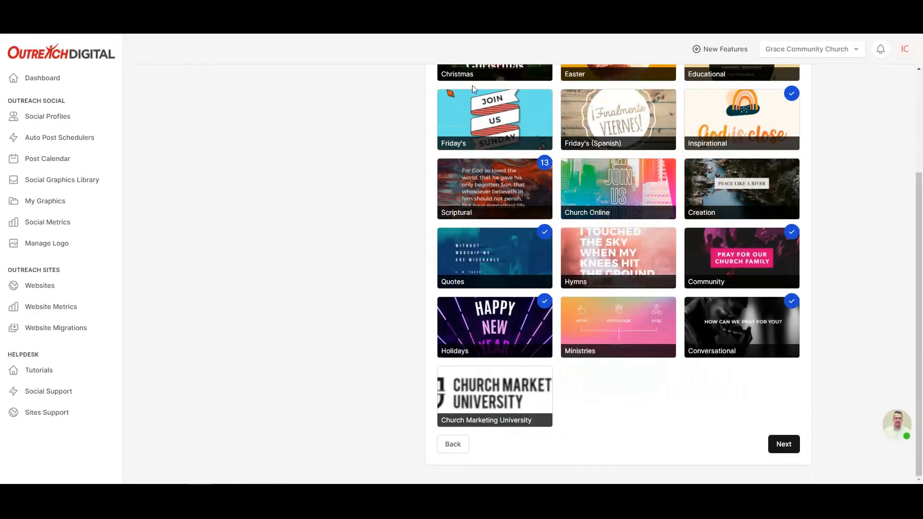
scroll(630, 259, "up", 3)
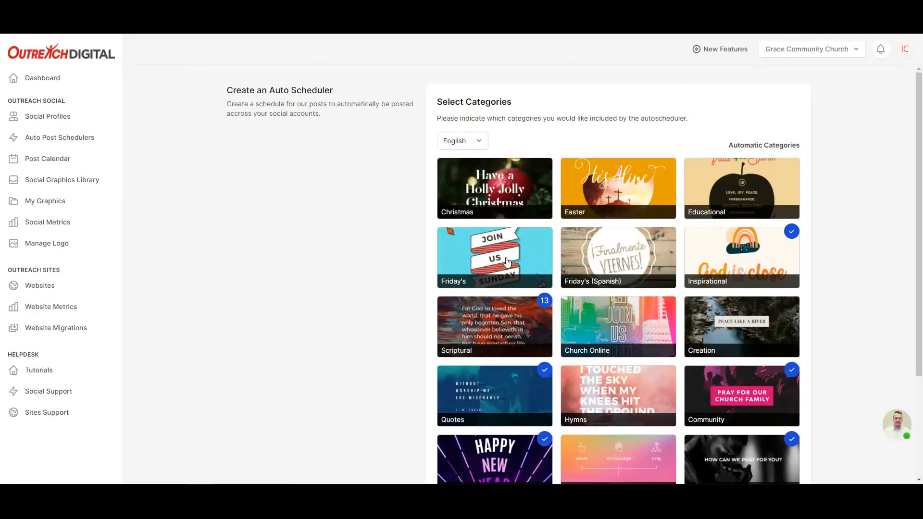
scroll(507, 262, "down", 3)
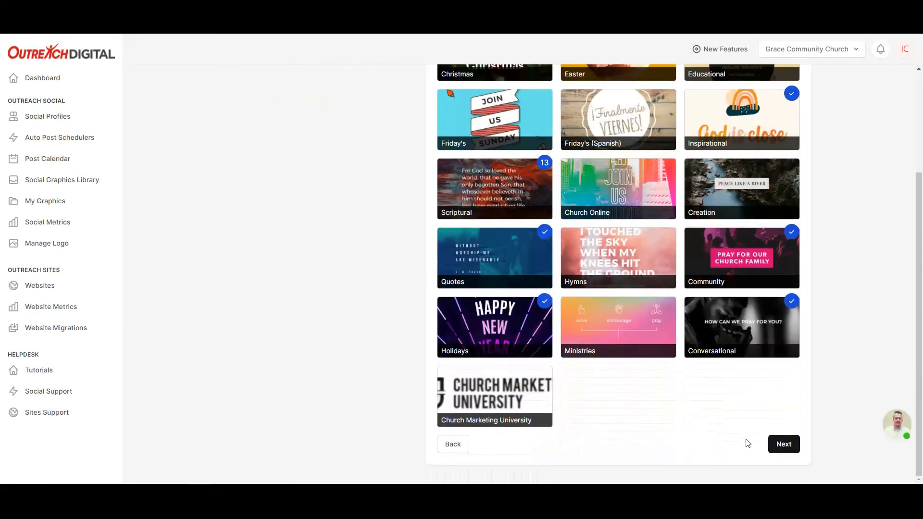
left_click(787, 447)
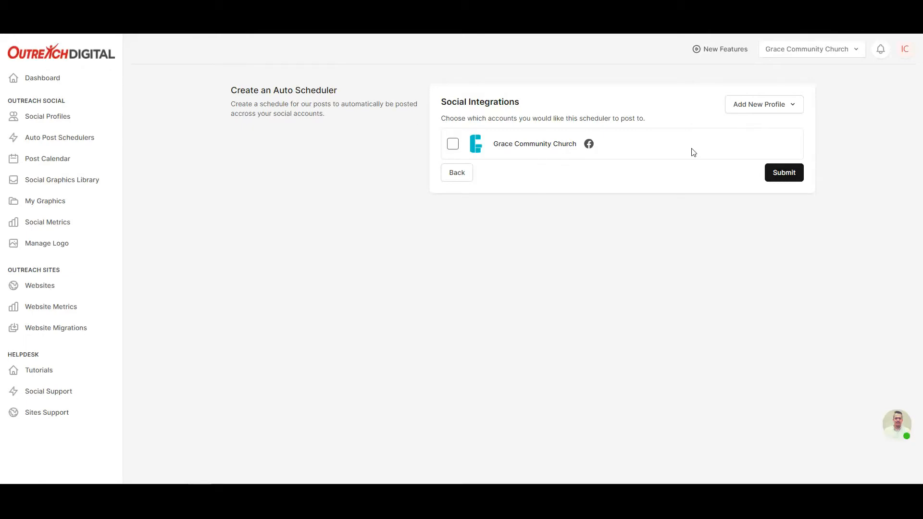
left_click(453, 145)
left_click(787, 176)
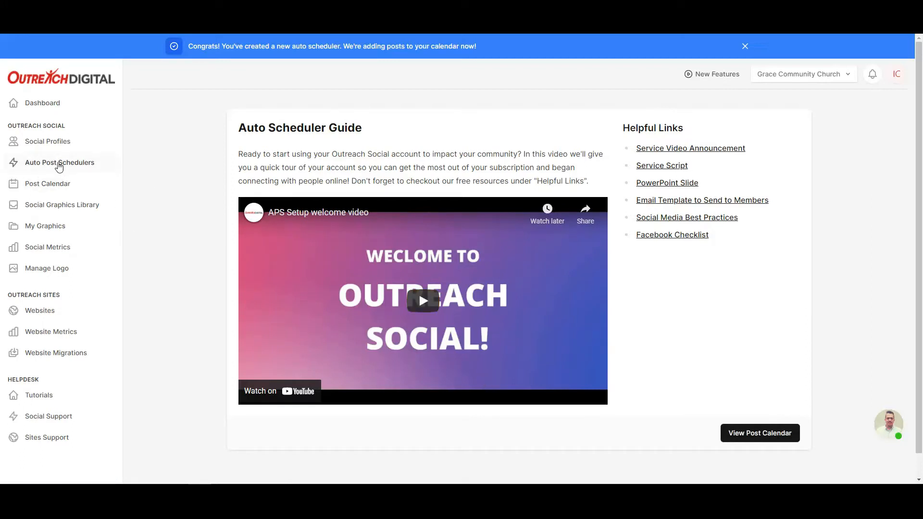
- Check the list of auto post schedulers and review the scheduled posts in the post calendar week by week through February
left_click(44, 167)
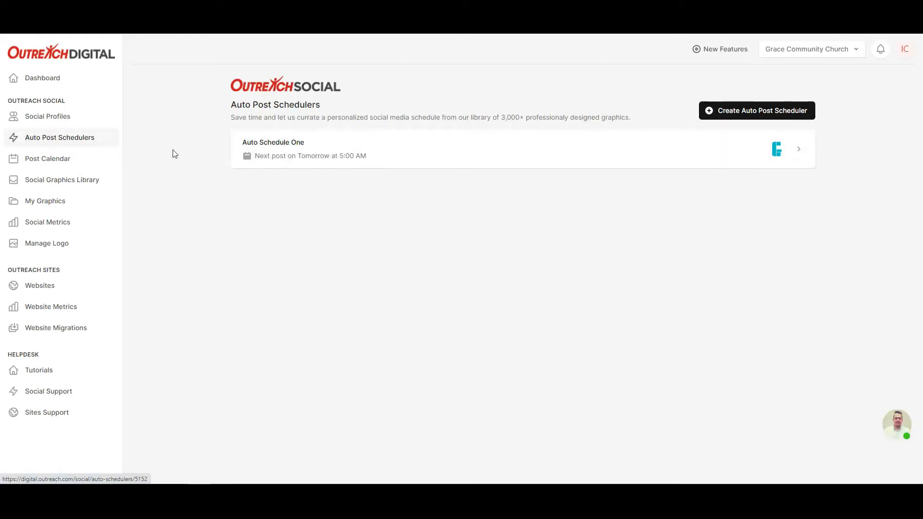
left_click(68, 164)
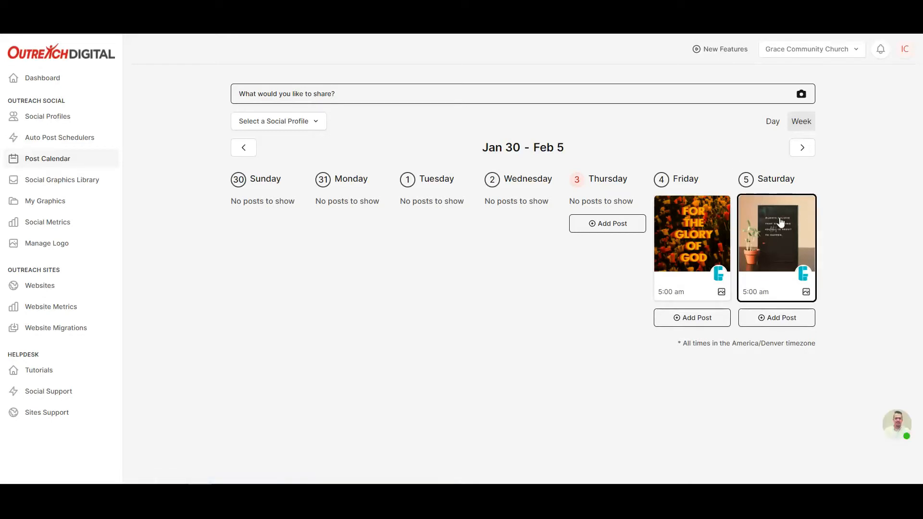
left_click(805, 152)
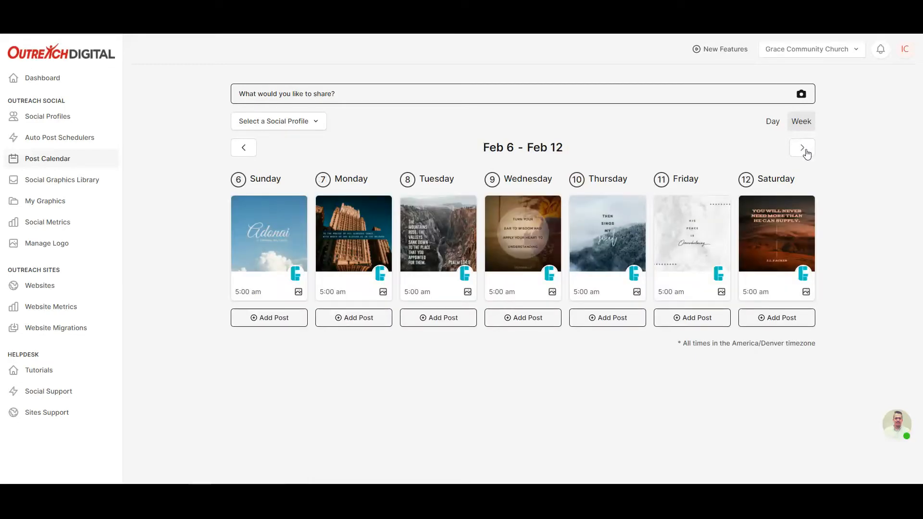
left_click(806, 150)
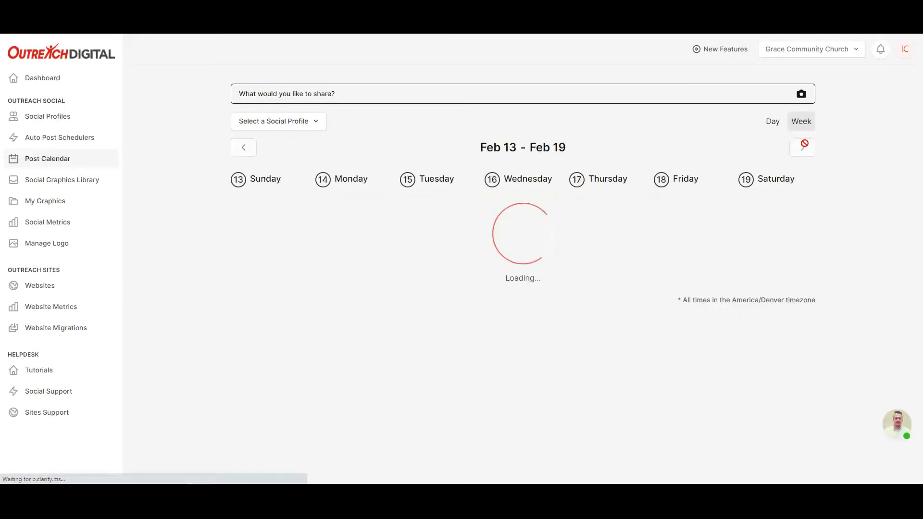
left_click(806, 150)
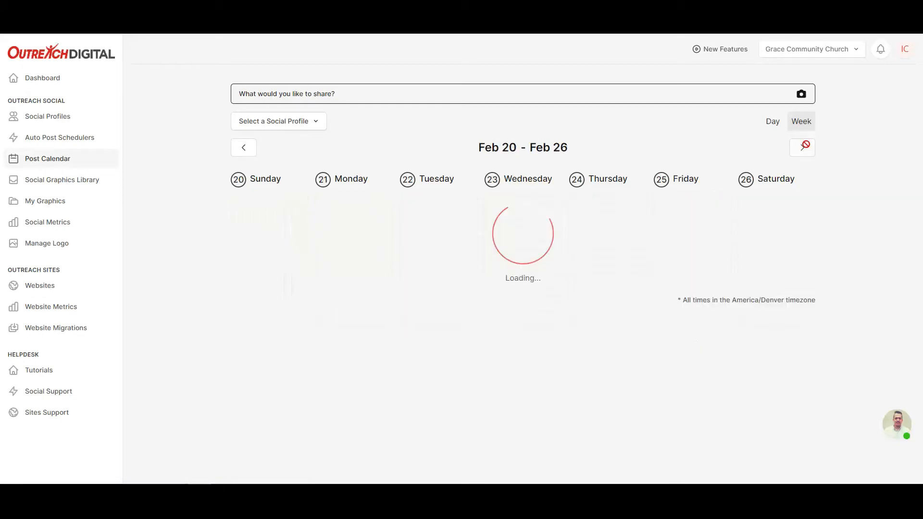
left_click(243, 150)
left_click(242, 150)
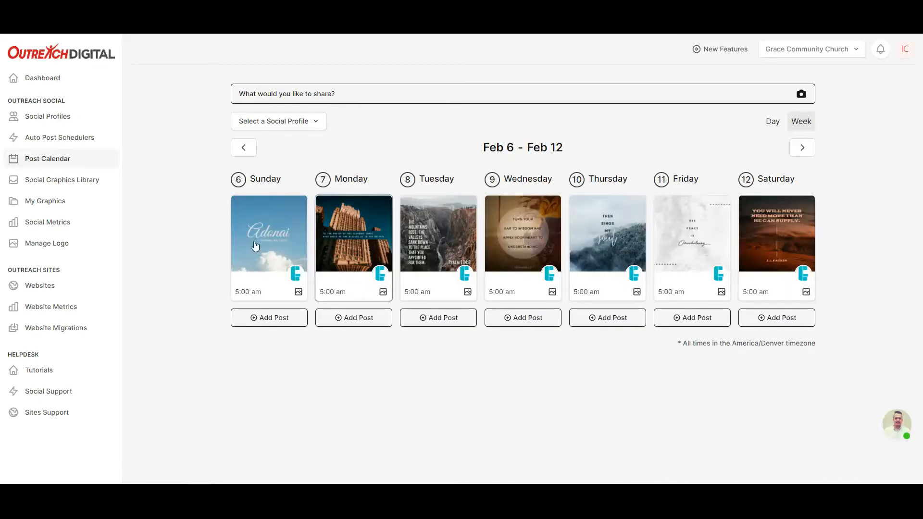
left_click(244, 149)
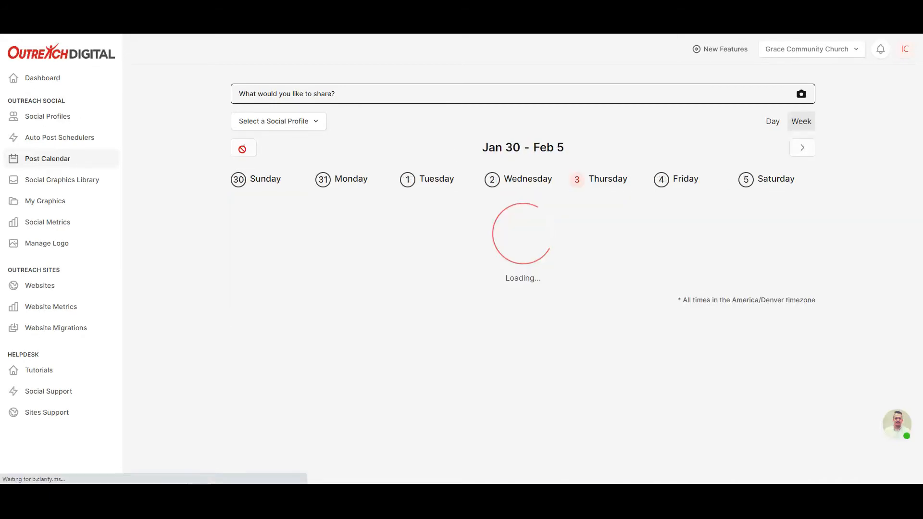
- Open the Wednesday, February 9 post for editing and bring up the Social Graphics Library to change its graphic
left_click(800, 147)
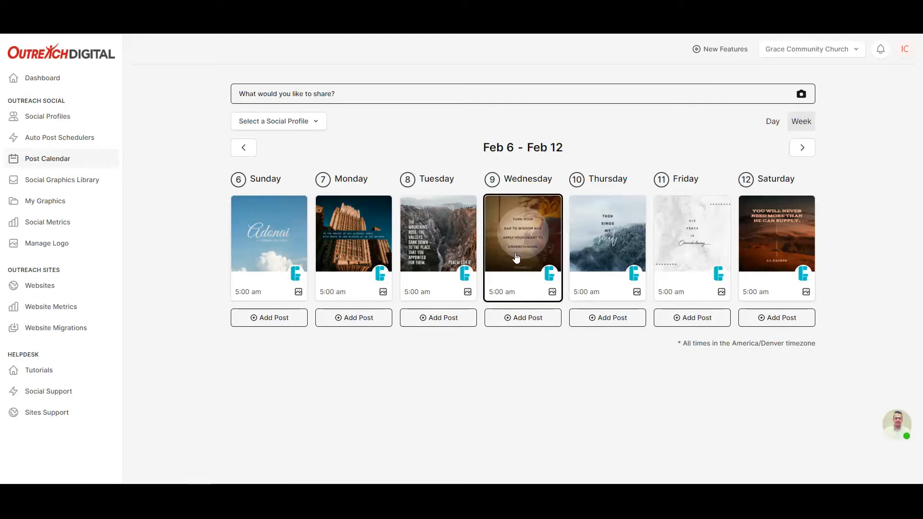
left_click(529, 235)
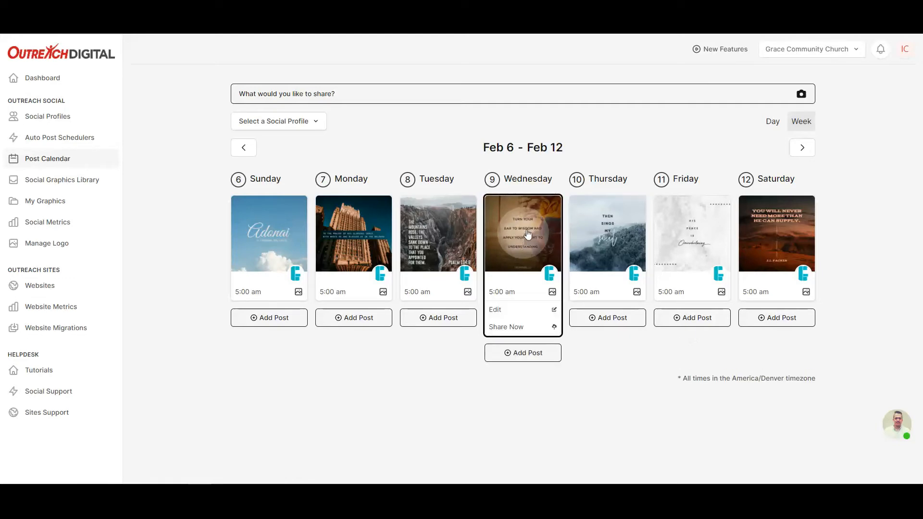
left_click(515, 311)
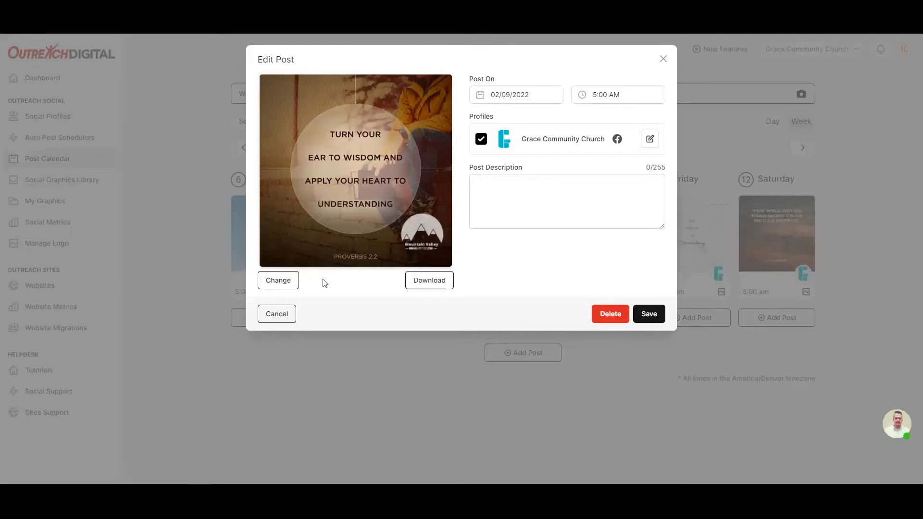
left_click(280, 284)
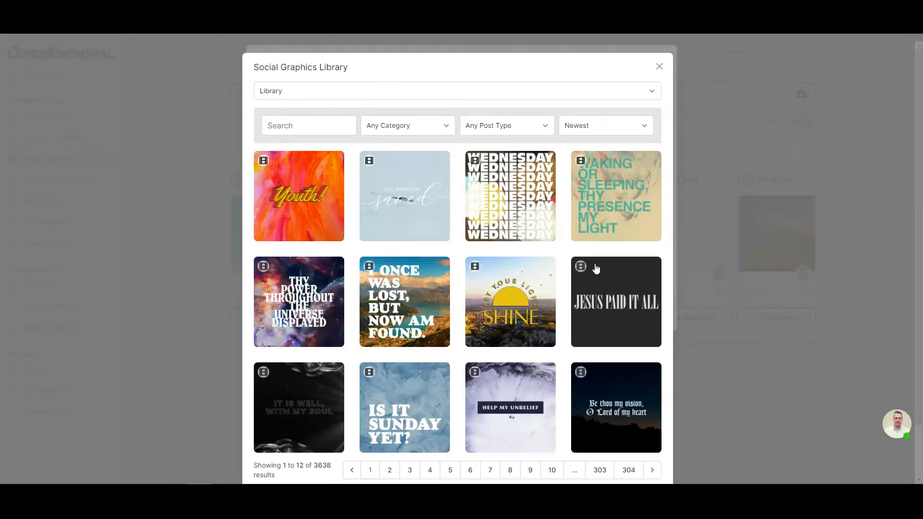
scroll(531, 291, "down", 1)
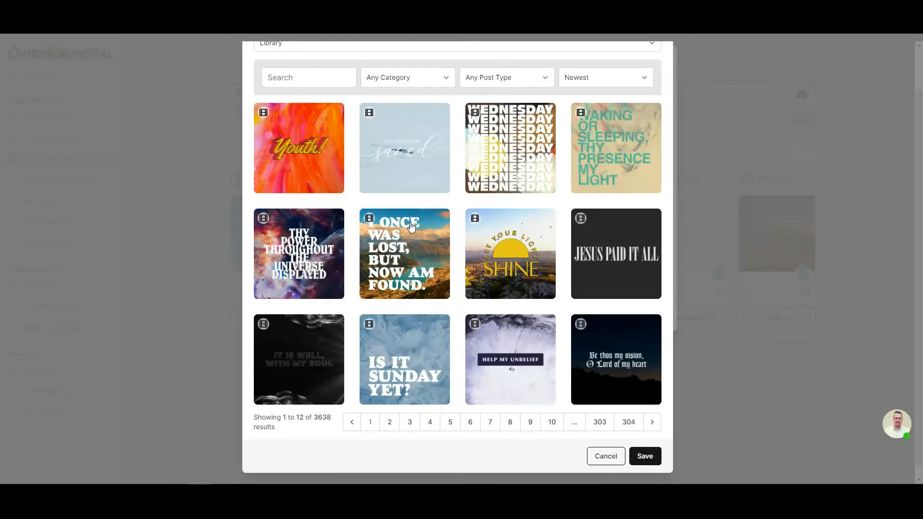
scroll(412, 226, "up", 1)
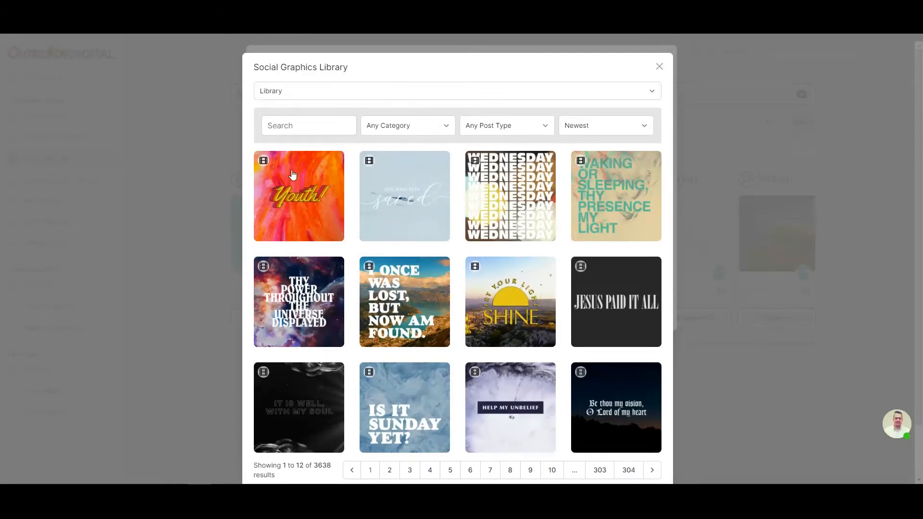
- Search the graphics library for "bible" and narrow the results to the Scriptural category
left_click(317, 128)
type("bible")
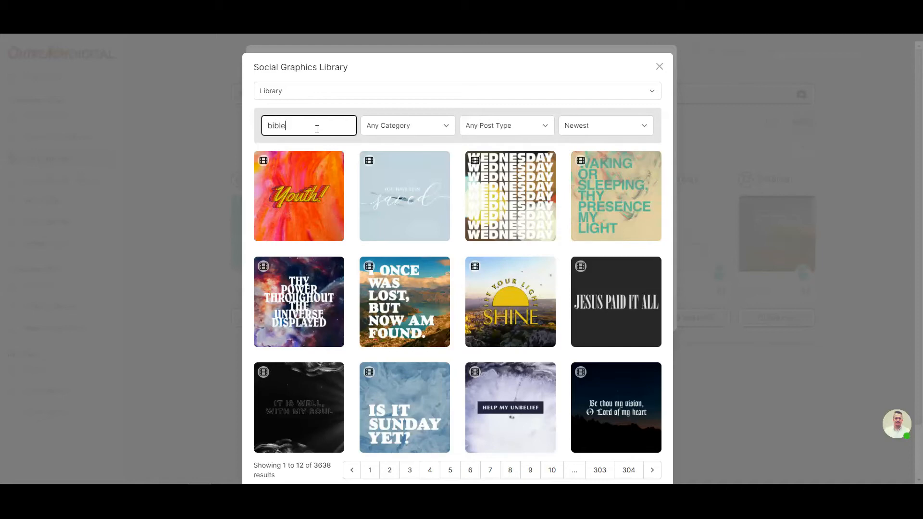
left_click(417, 128)
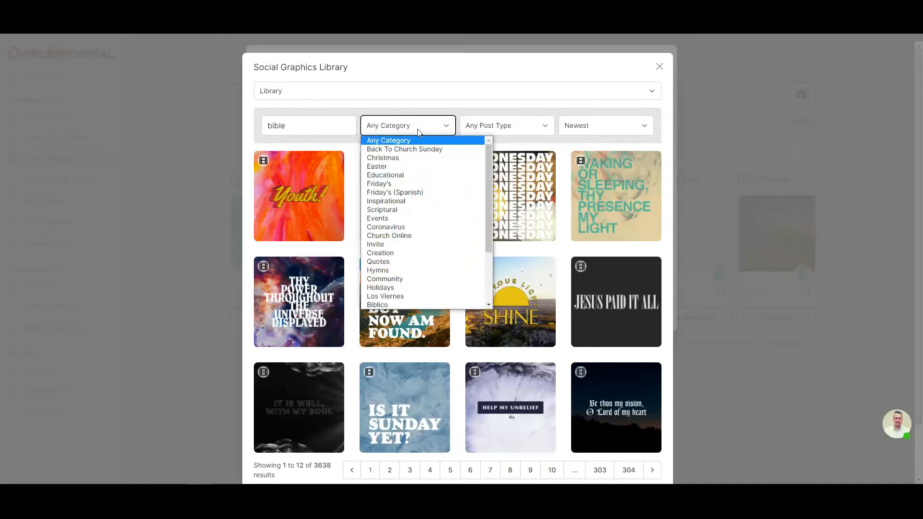
left_click(423, 209)
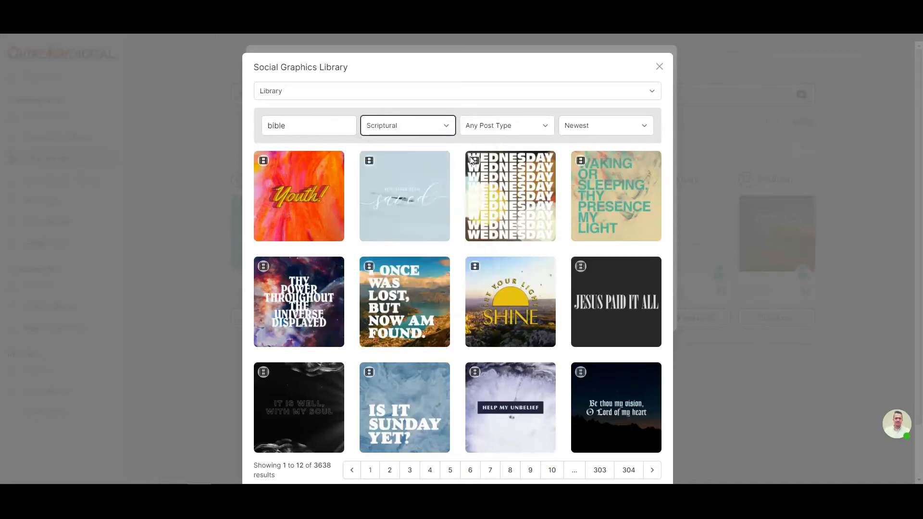
left_click(513, 129)
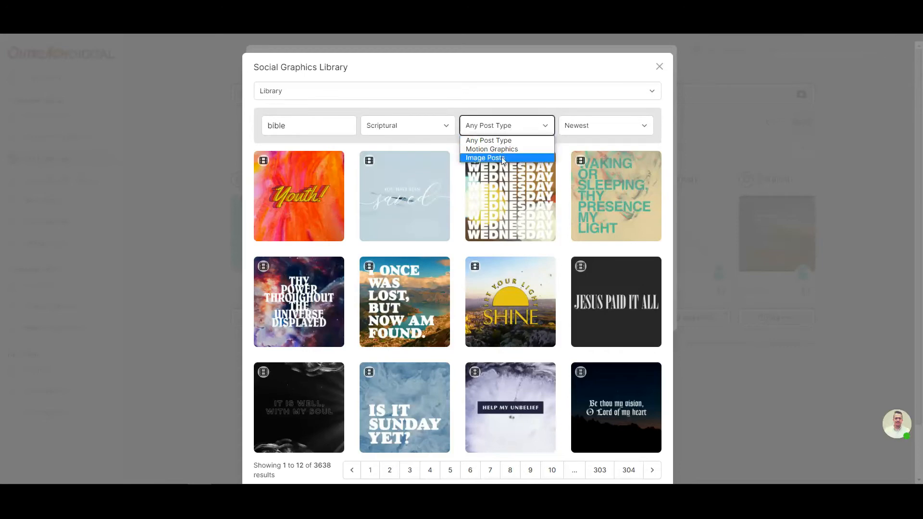
left_click(504, 159)
left_click(557, 96)
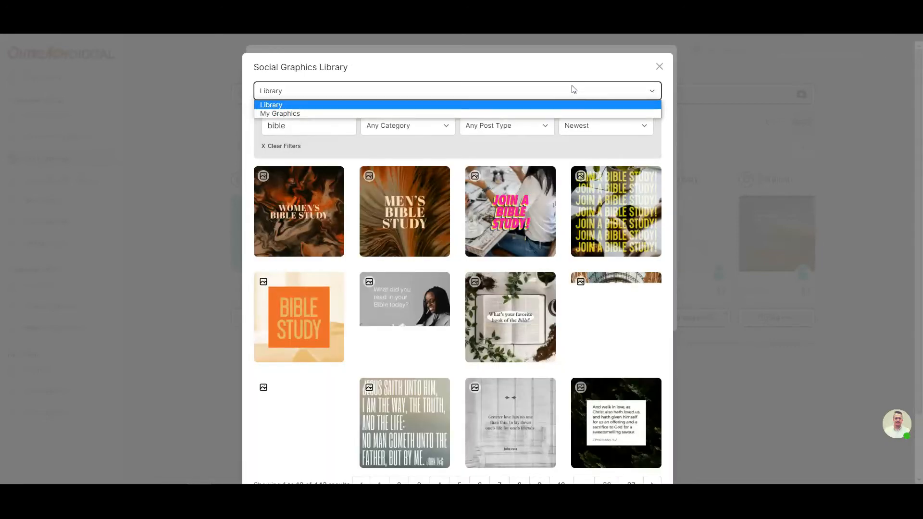
left_click(573, 89)
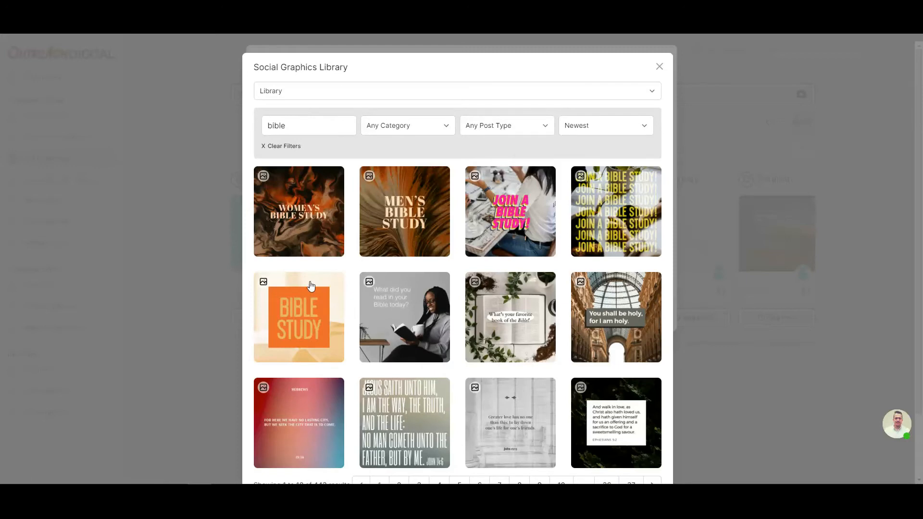
scroll(393, 272, "down", 1)
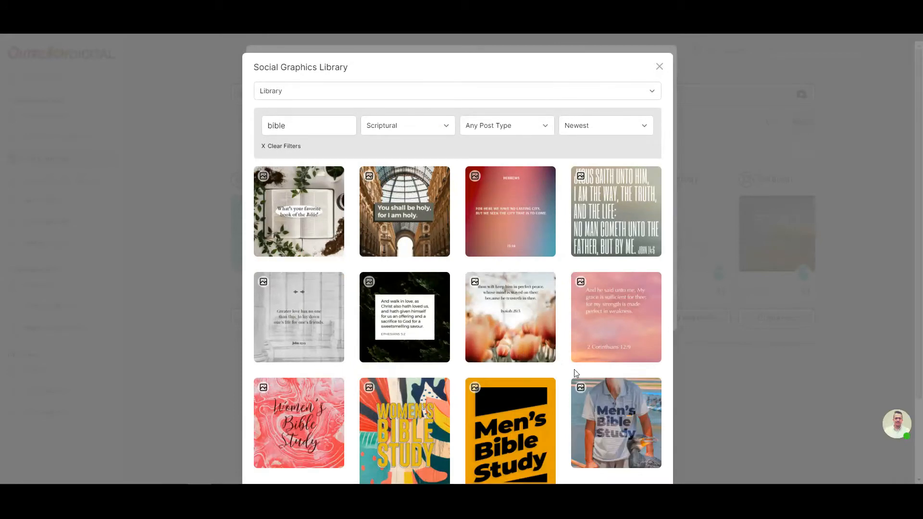
scroll(567, 376, "down", 1)
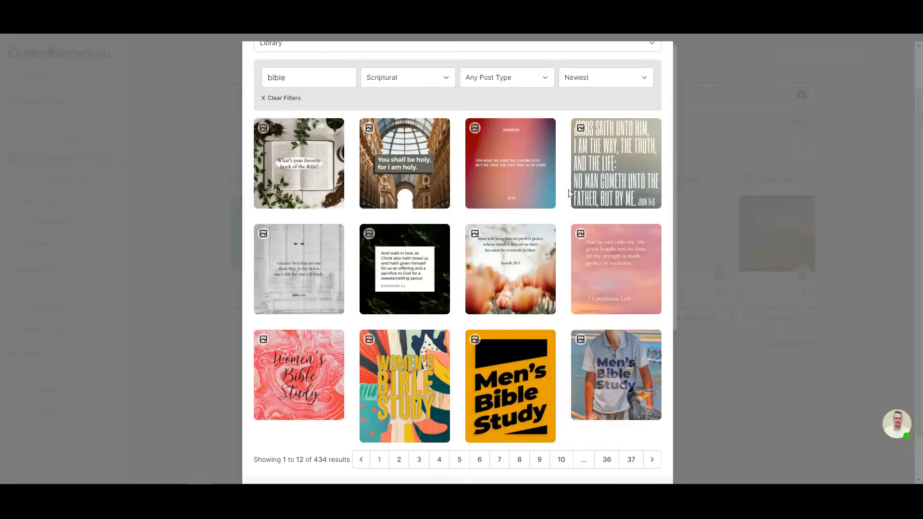
- Replace the post's graphic with the Ephesians 5:2 "And walk in love" image
left_click(410, 290)
scroll(649, 447, "down", 1)
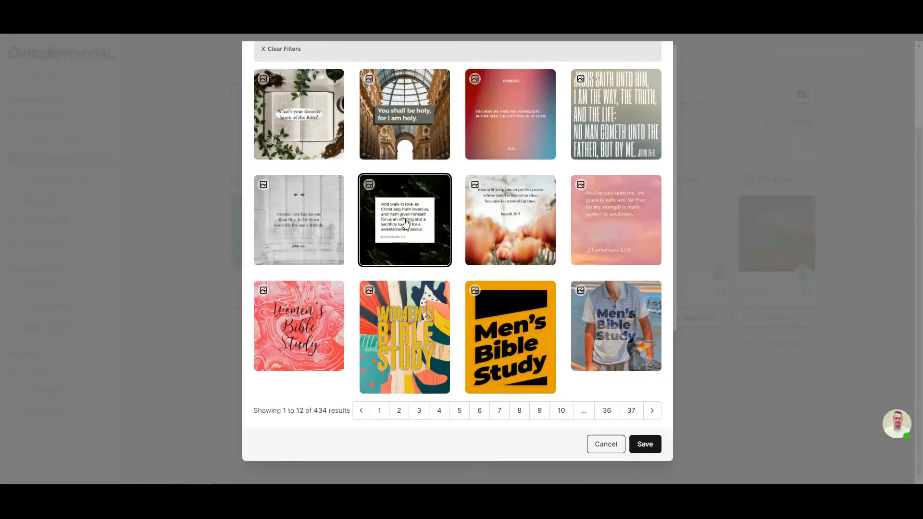
left_click(650, 449)
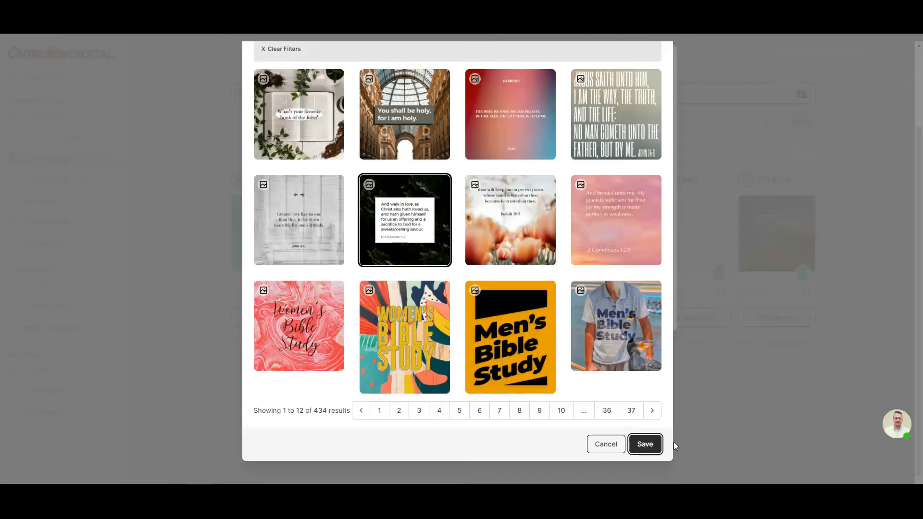
left_click(645, 444)
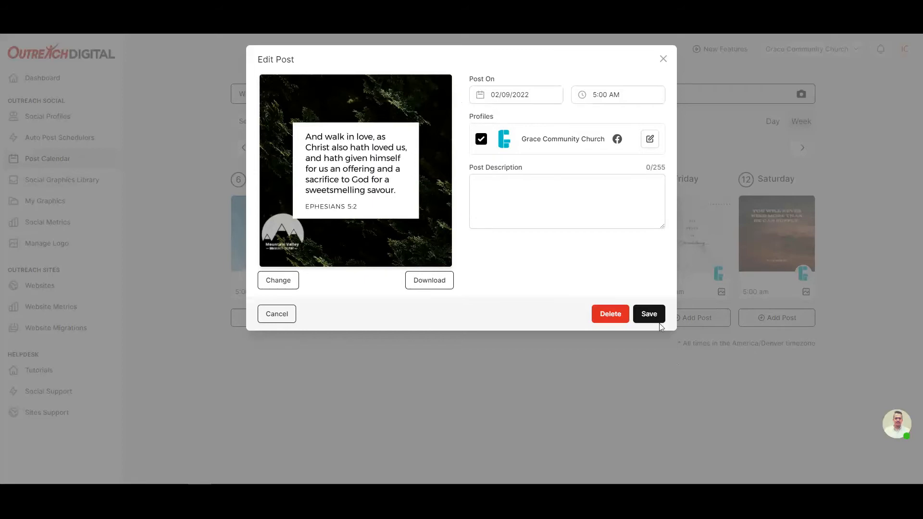
- Check the posting time and date options of the February 9 post
left_click(595, 96)
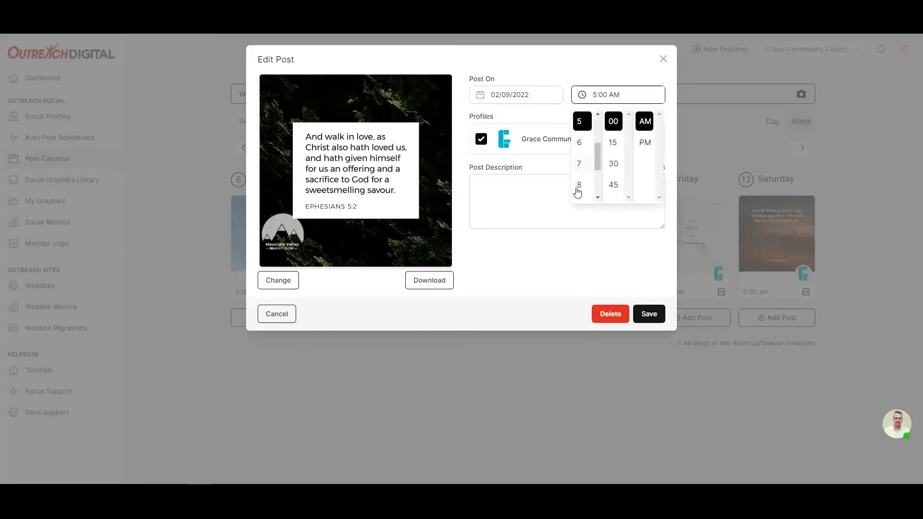
left_click(545, 116)
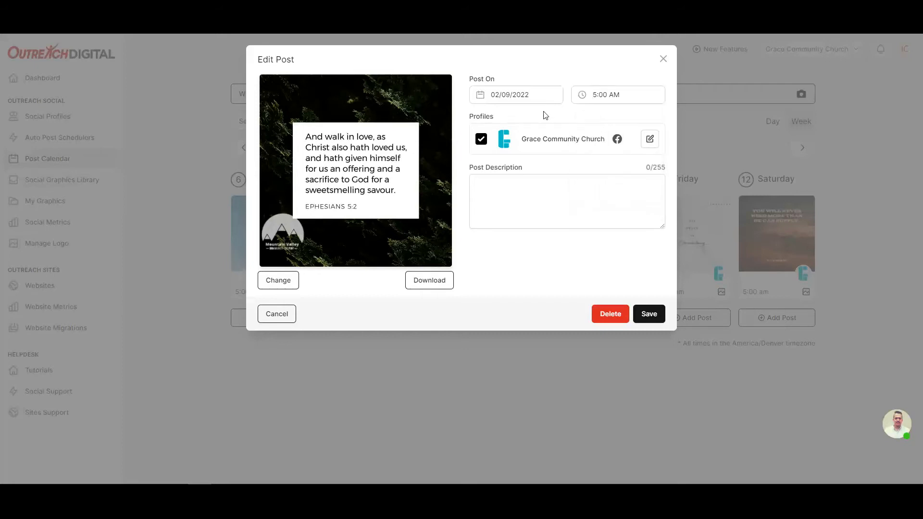
left_click(523, 95)
left_click(460, 133)
left_click(501, 211)
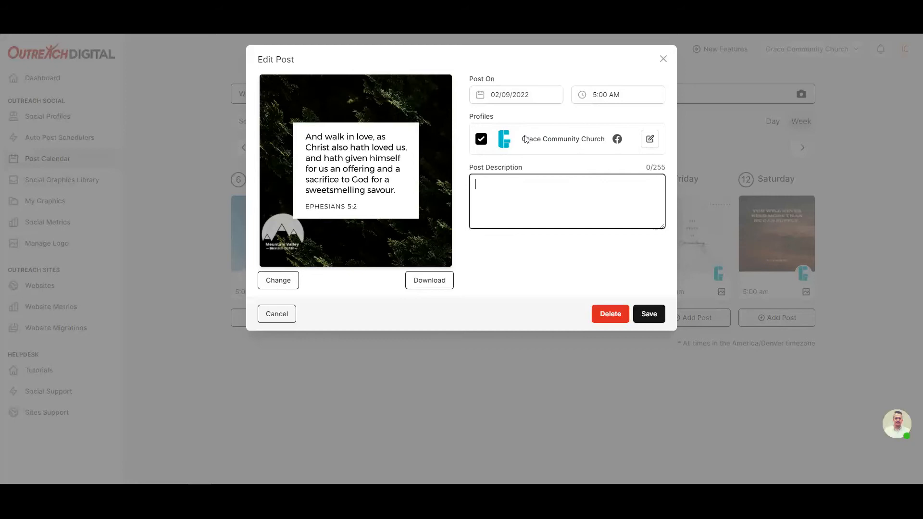
- Add the description "How does this verse speak to you?" with a hashtag to the February 9 post and save it
left_click_drag(657, 169, 669, 172)
left_click(506, 191)
type("How does this verse speak to you? #c")
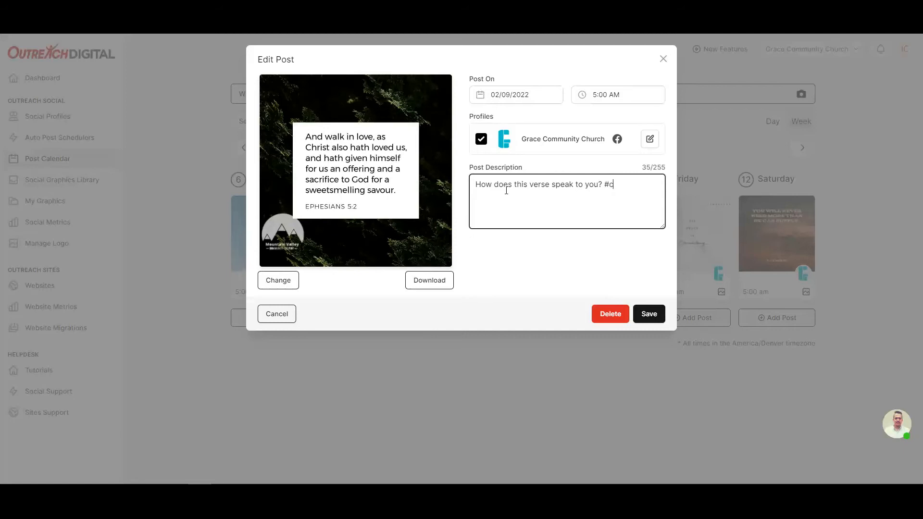
type("ame")
left_click(650, 320)
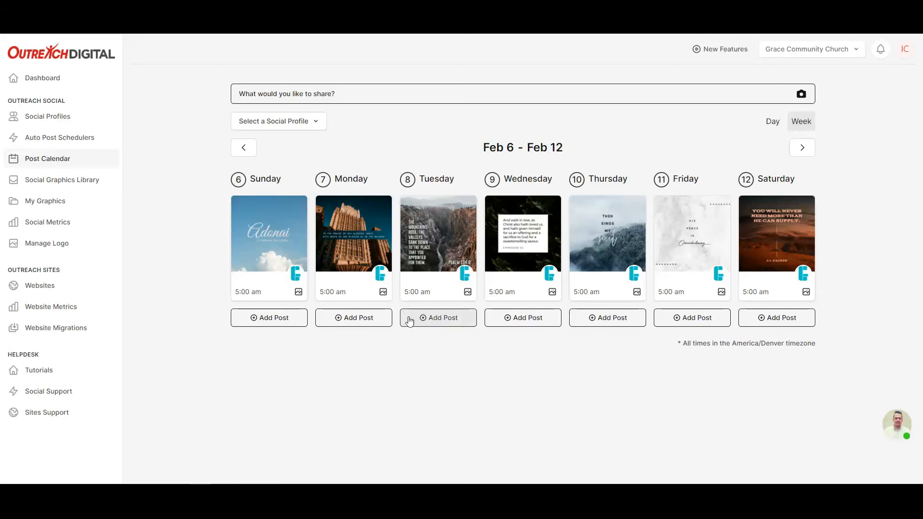
- Start a new post for Tuesday, February 8, and try to add the "You shall be holy, for I am holy" library graphic
left_click(434, 323)
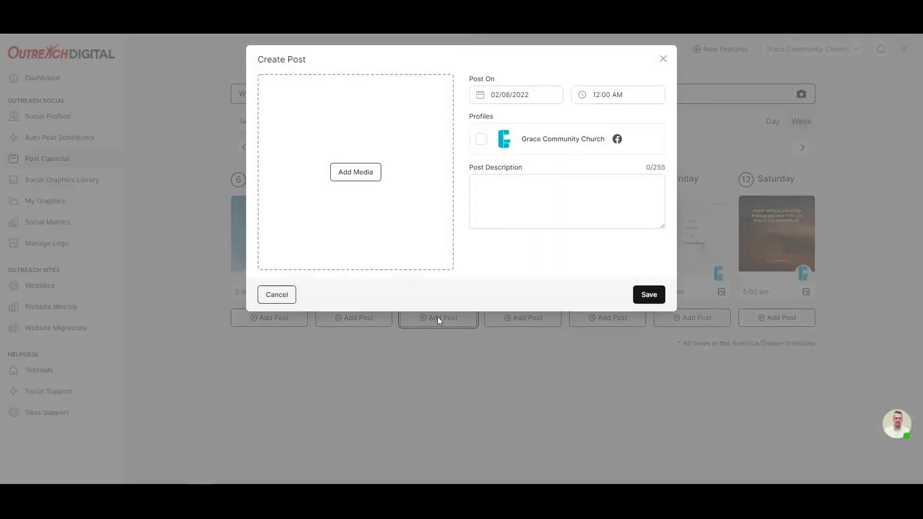
left_click(358, 172)
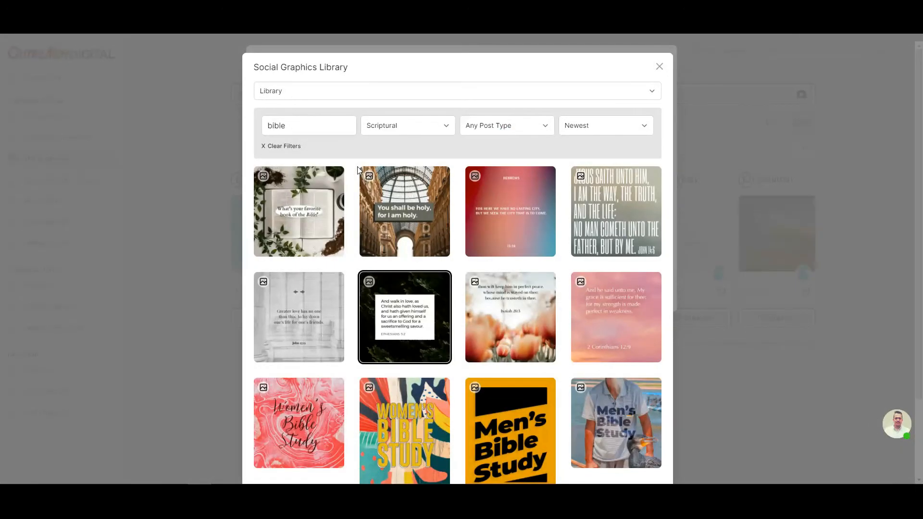
left_click(600, 91)
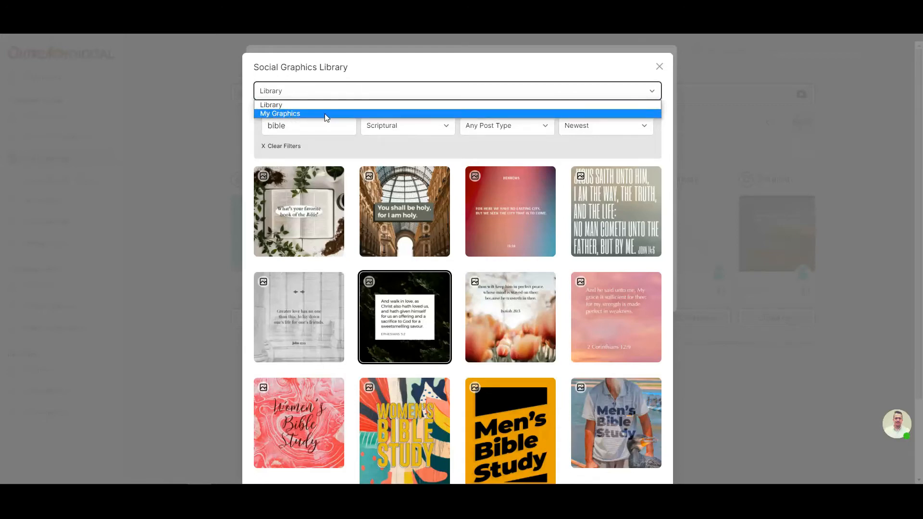
left_click(386, 74)
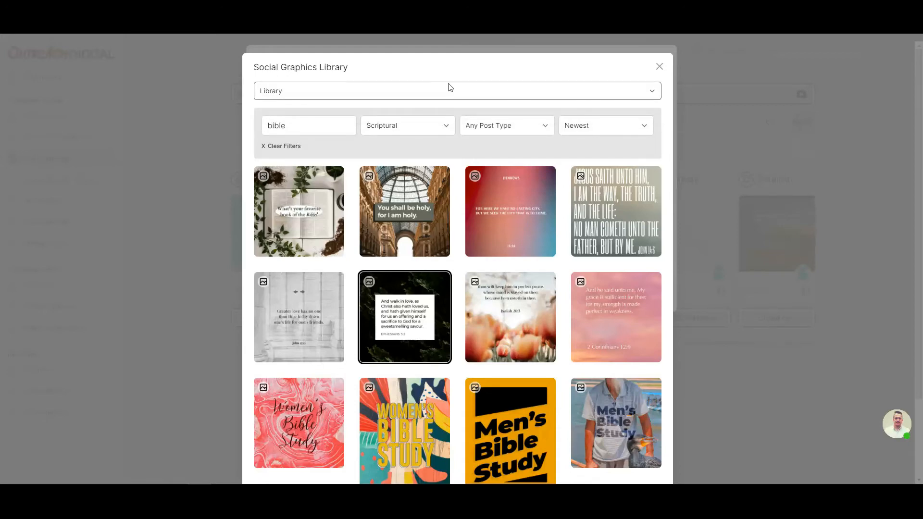
left_click(395, 226)
scroll(480, 232, "down", 2)
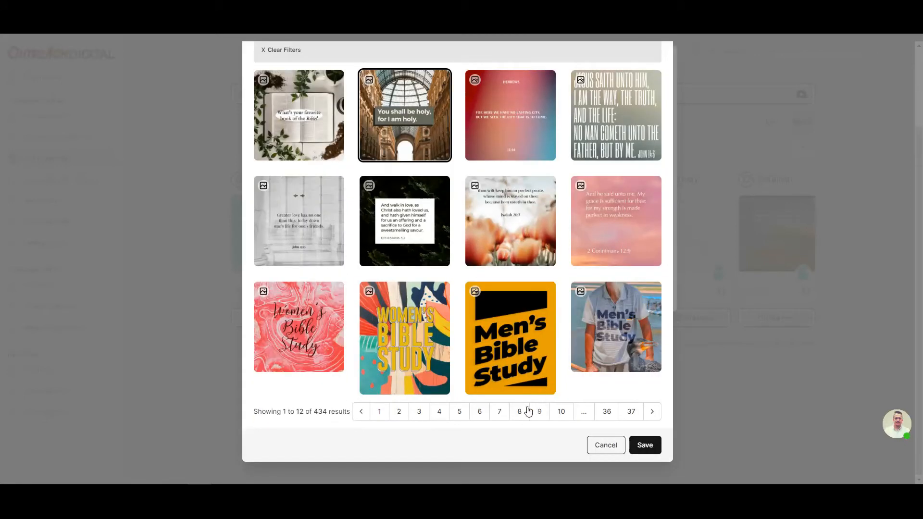
left_click(644, 445)
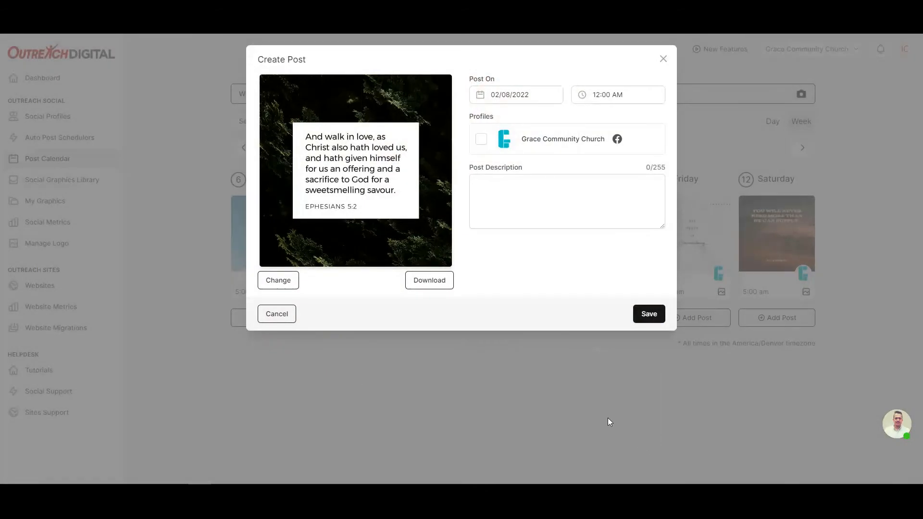
- Schedule the new February 8 post for 12:00 PM on the Grace Community Church profile and save it
left_click(608, 96)
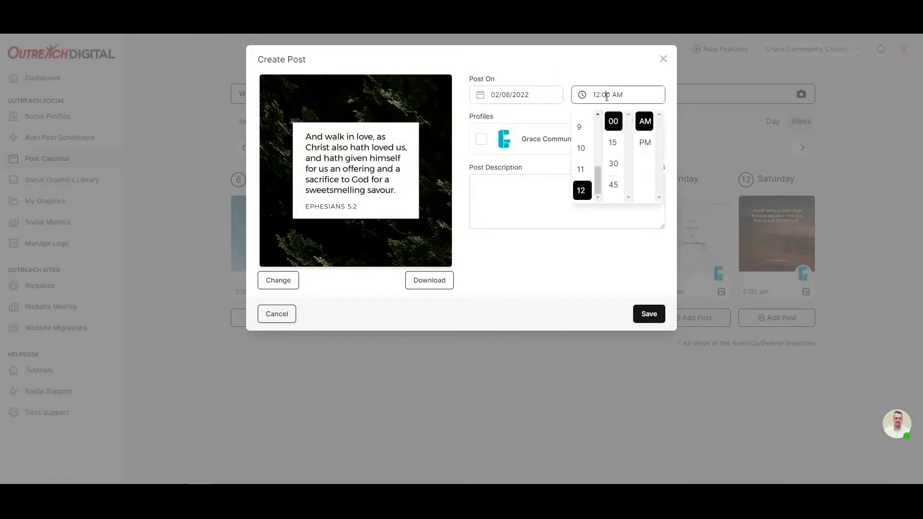
left_click(645, 142)
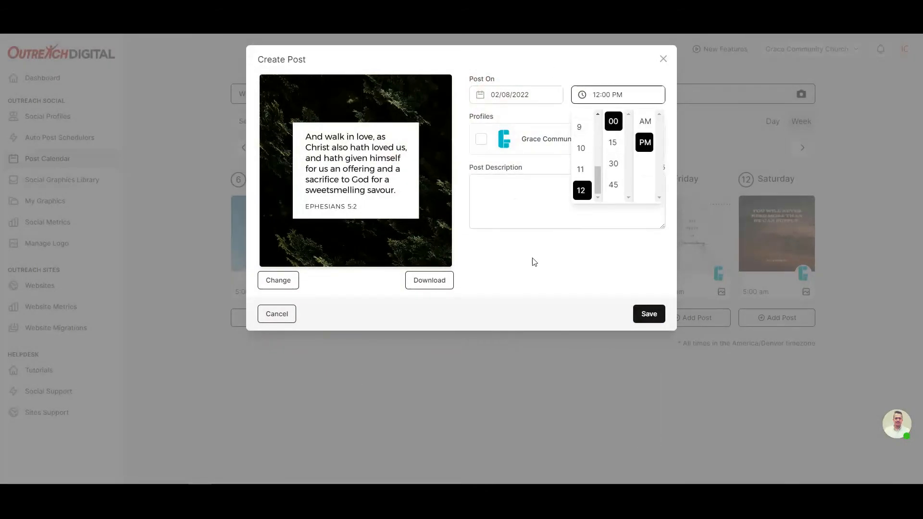
left_click(475, 138)
left_click(483, 140)
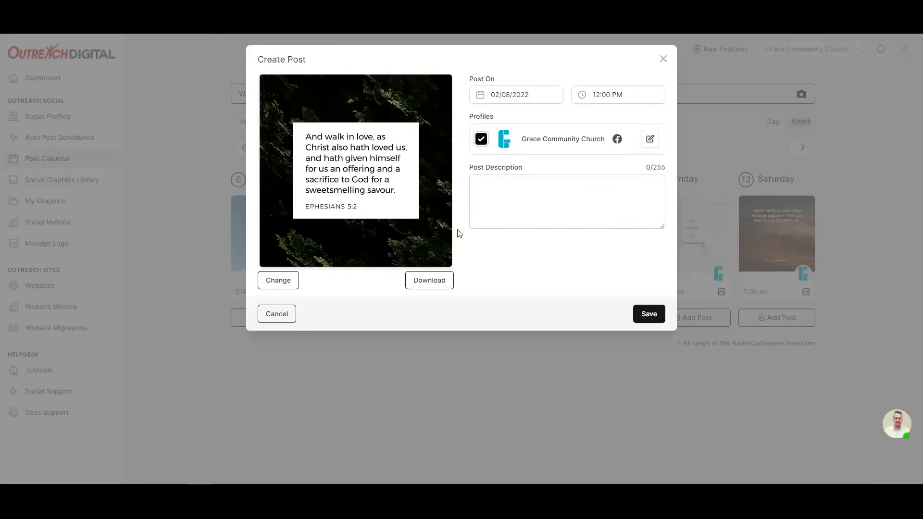
left_click(650, 316)
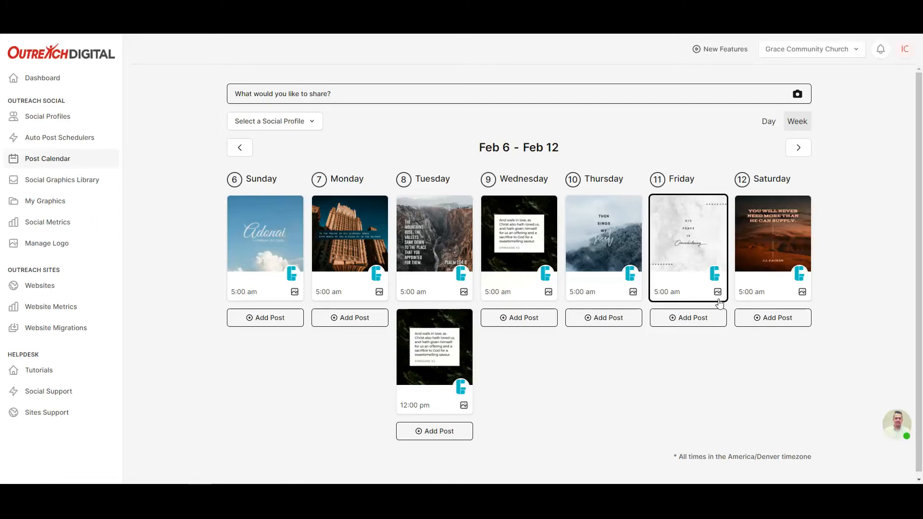
- Review the scheduled posts for February 13 to 19 in the post calendar and return to the previous week
left_click(799, 151)
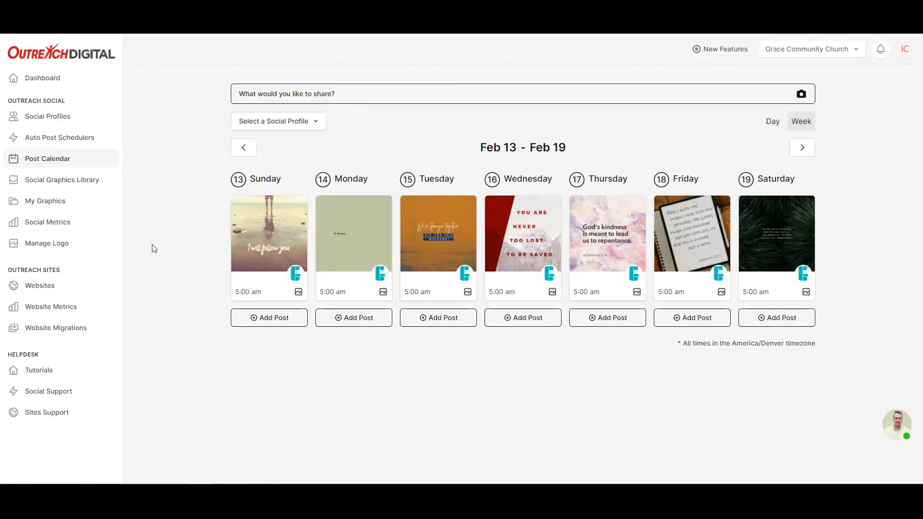
left_click(243, 148)
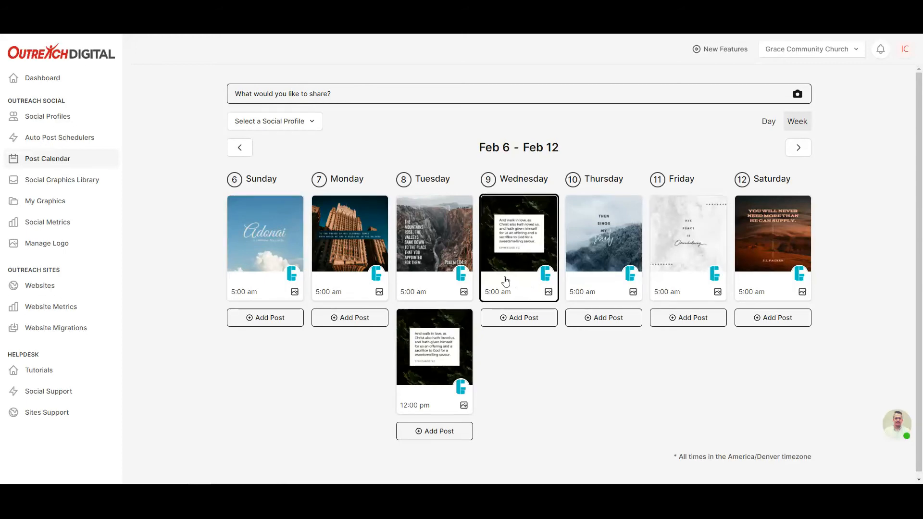
- Browse the Social Graphics Library and preview the "Youth!" motion graphic
left_click(58, 183)
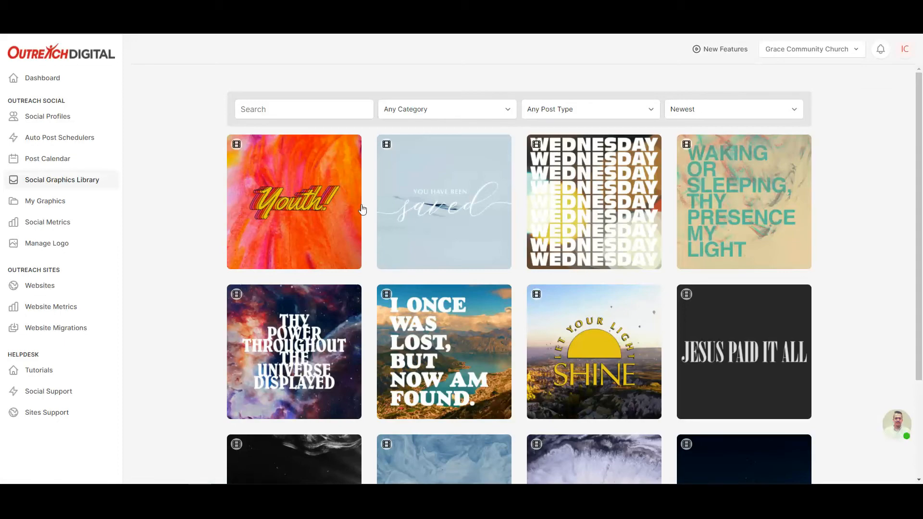
scroll(447, 263, "down", 1)
scroll(447, 263, "down", 2)
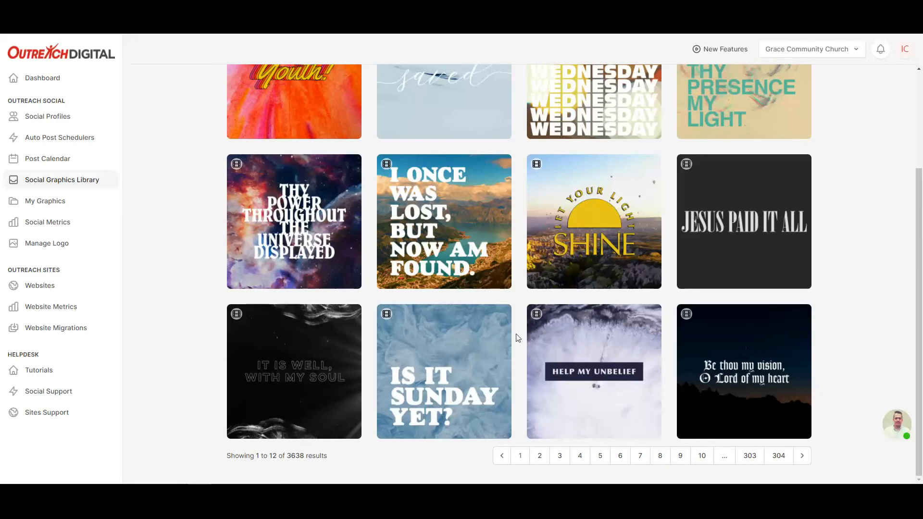
scroll(462, 342, "up", 2)
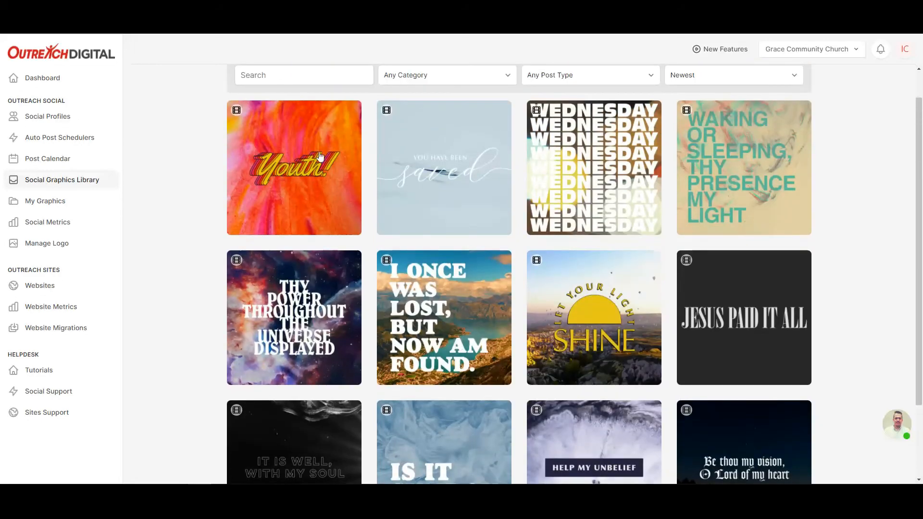
left_click(313, 174)
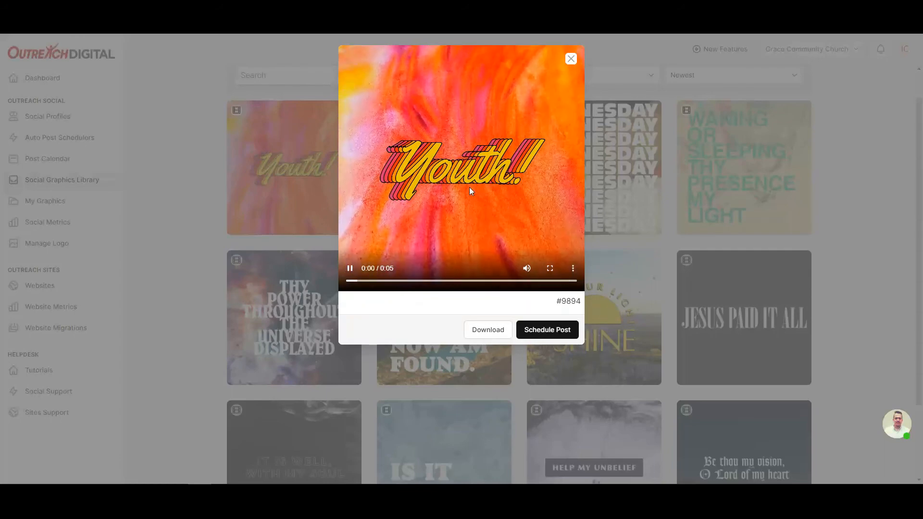
left_click(571, 59)
- Filter the graphics library to Image Posts and look through the matching graphics
left_click(610, 76)
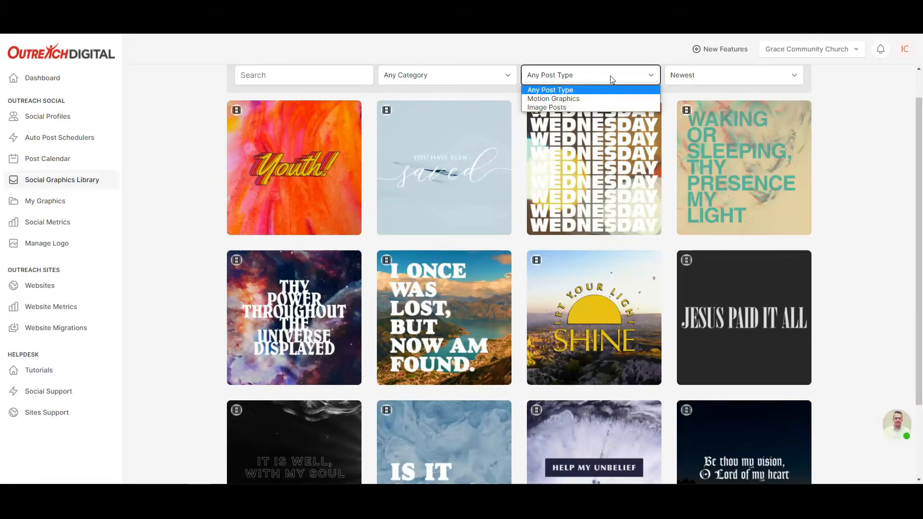
left_click(569, 108)
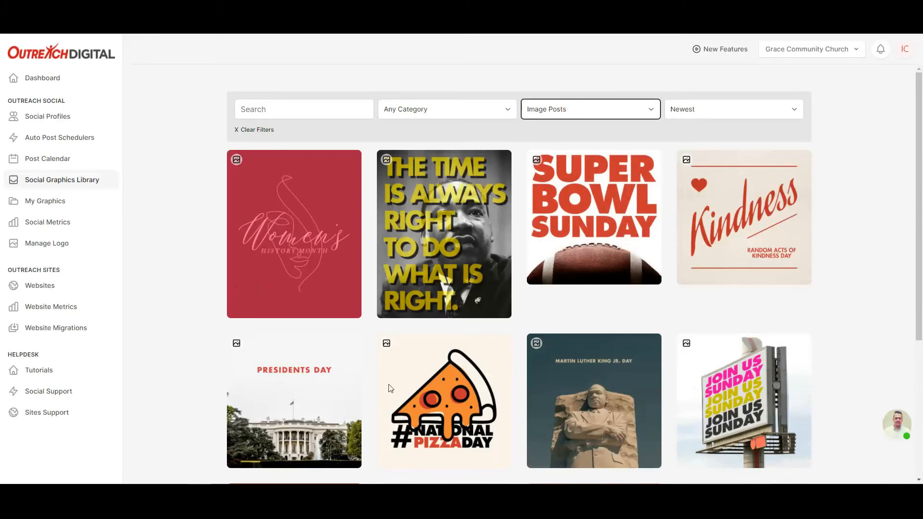
scroll(313, 317, "down", 2)
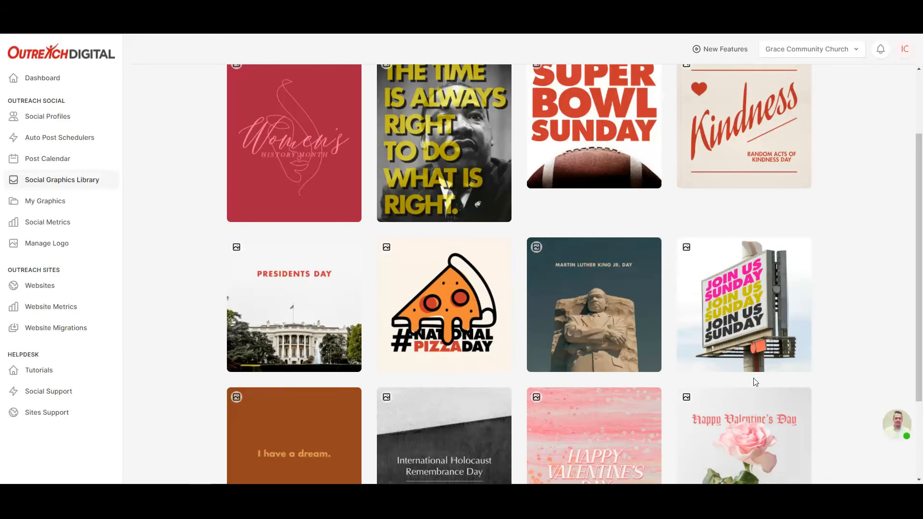
scroll(754, 381, "down", 1)
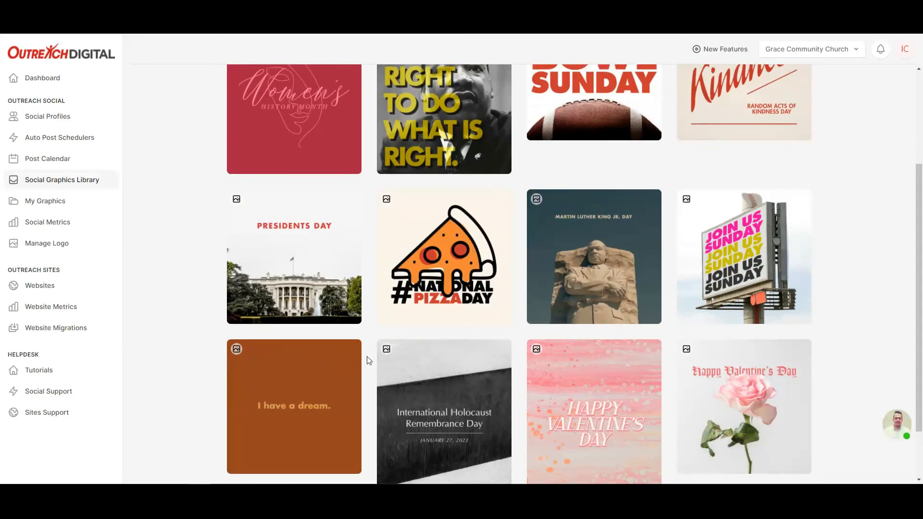
scroll(387, 364, "up", 3)
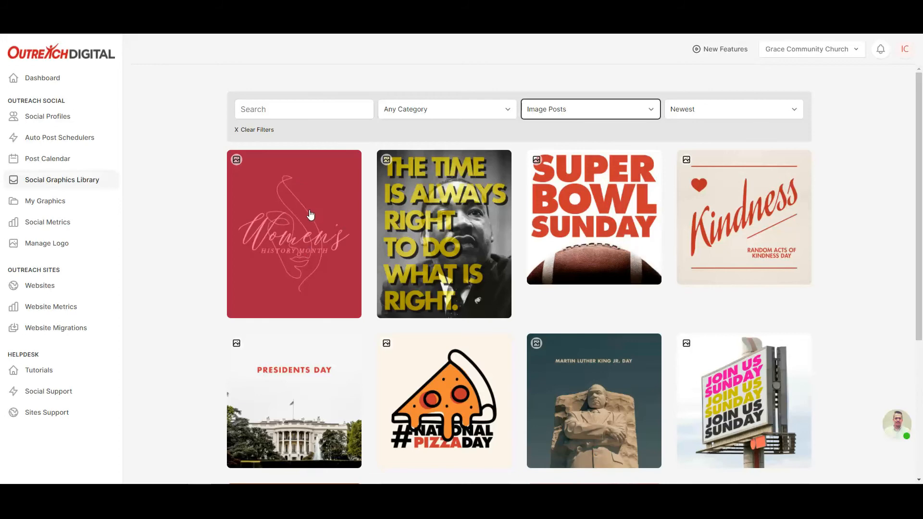
- Preview the Women's History Month graphic and download the Random Acts of Kindness Day graphic
left_click(290, 231)
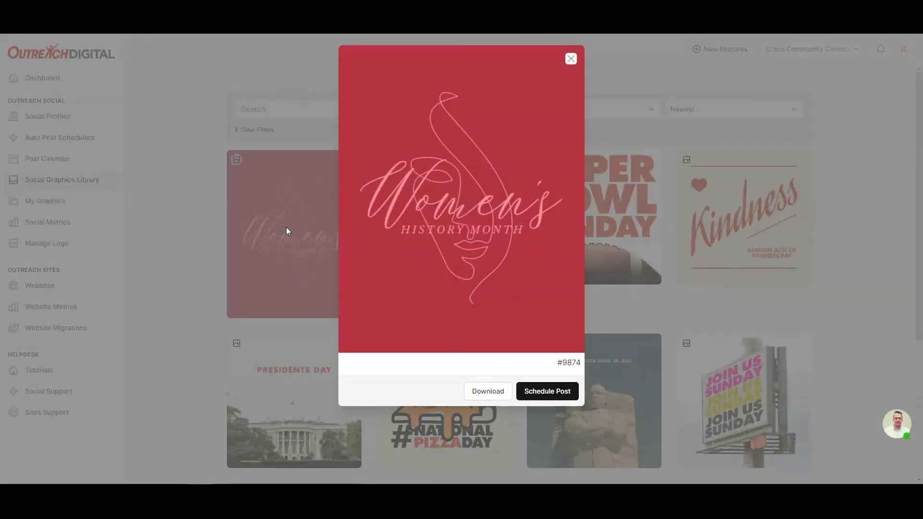
left_click(571, 59)
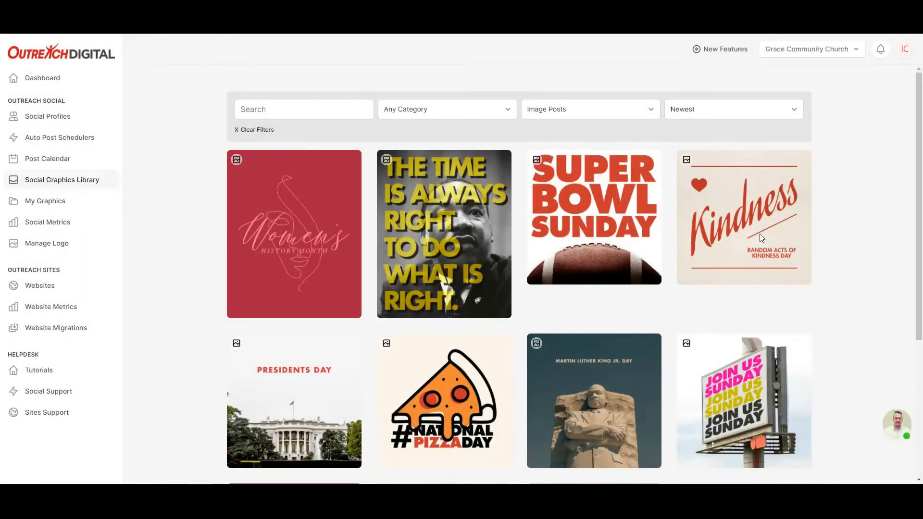
left_click(761, 235)
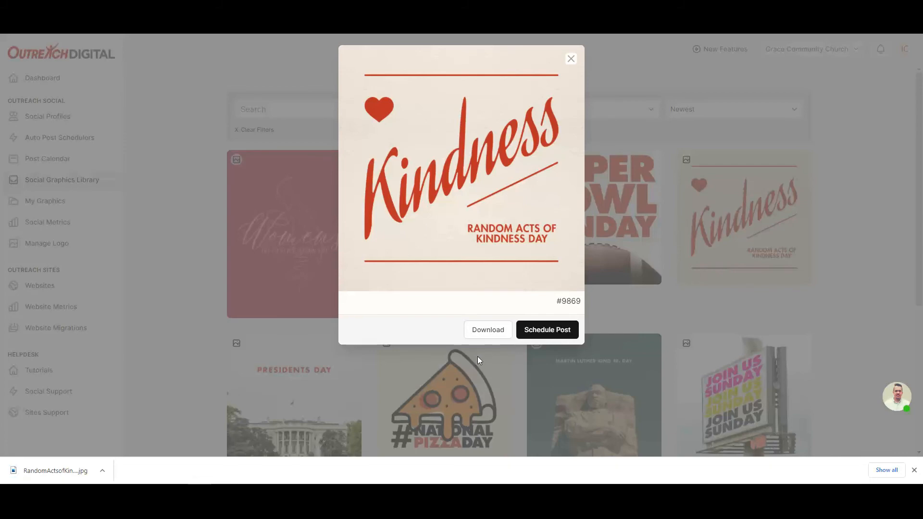
left_click(571, 60)
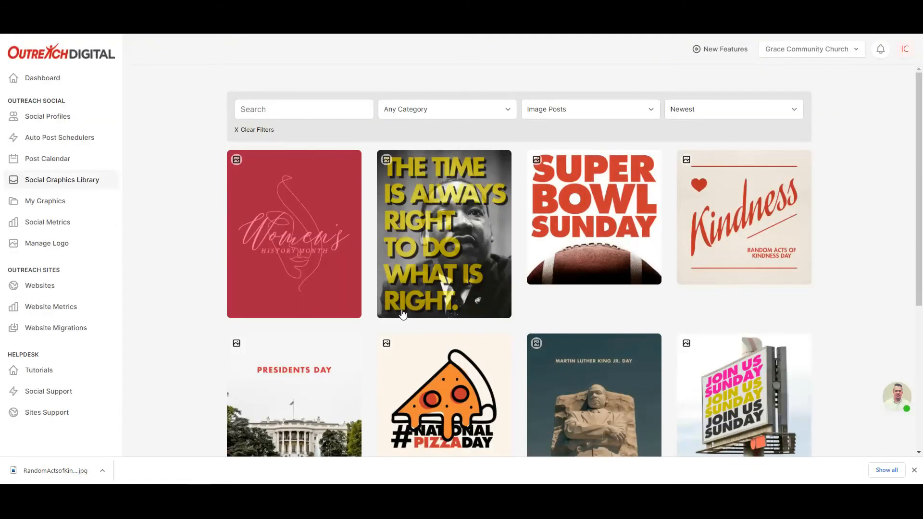
- Start a new image upload in My Graphics and choose the file 22159.jpg as its media
left_click(42, 205)
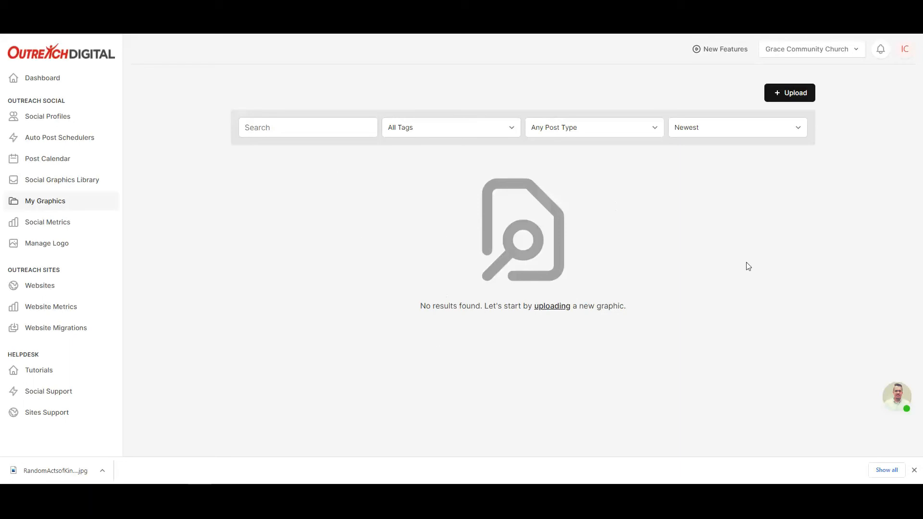
left_click(791, 93)
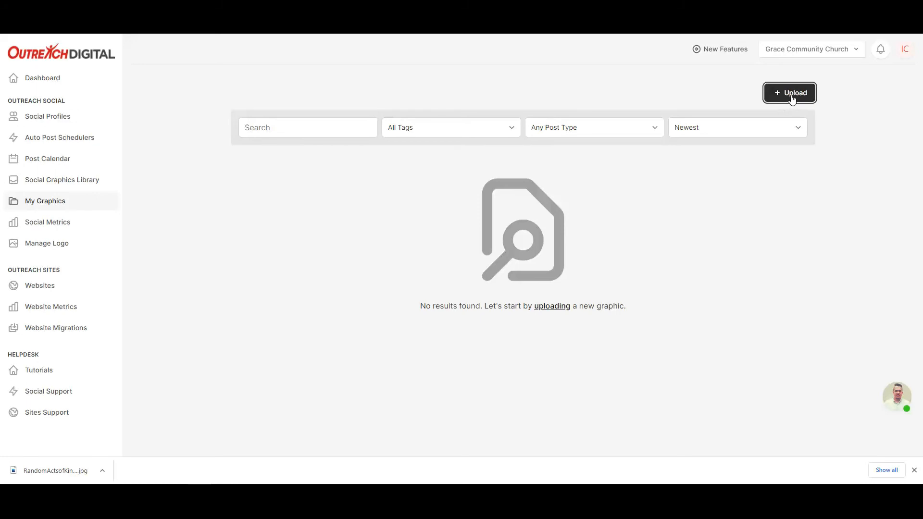
left_click(373, 99)
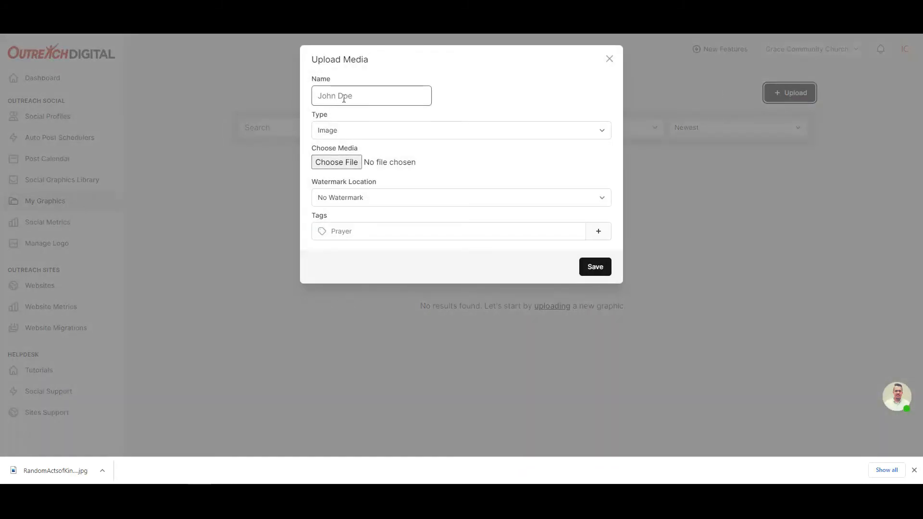
left_click(345, 163)
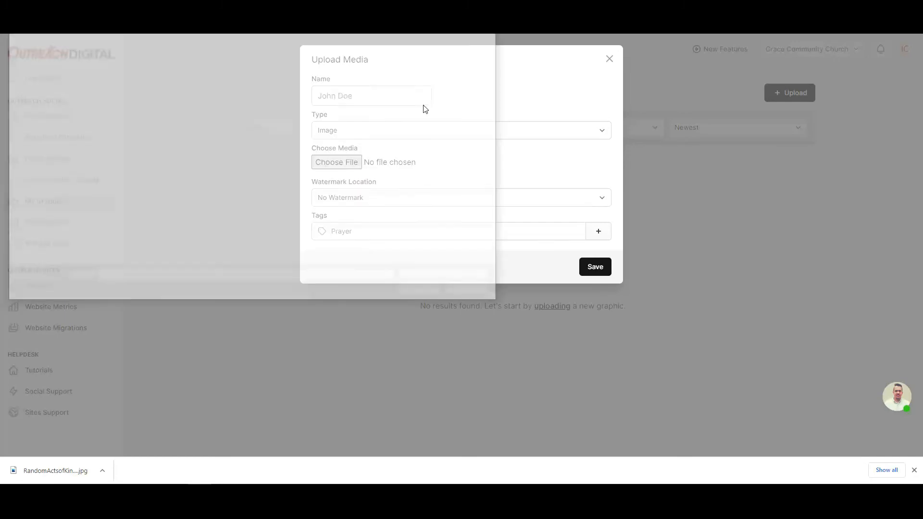
left_click(176, 161)
left_click(418, 292)
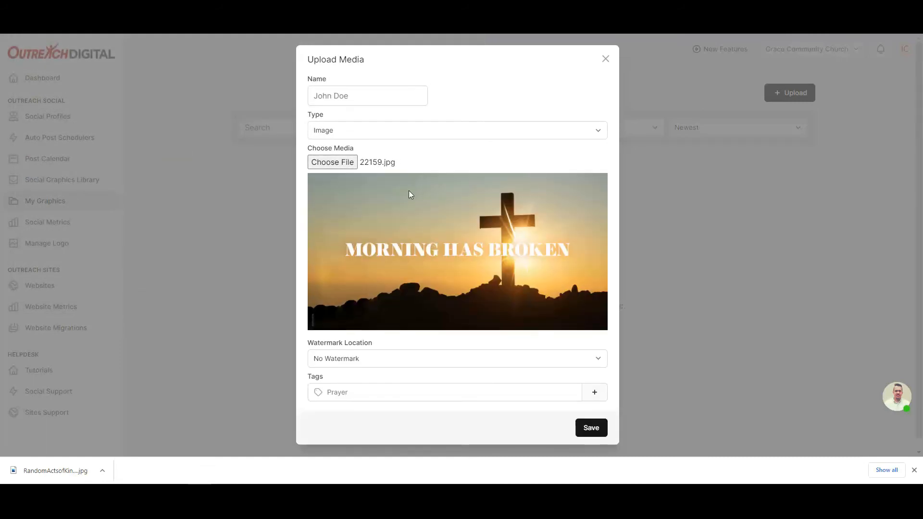
- Name the uploaded image "morning has broken", keep its type as Image without a watermark or tags, and save it
left_click(421, 104)
type("morning has br")
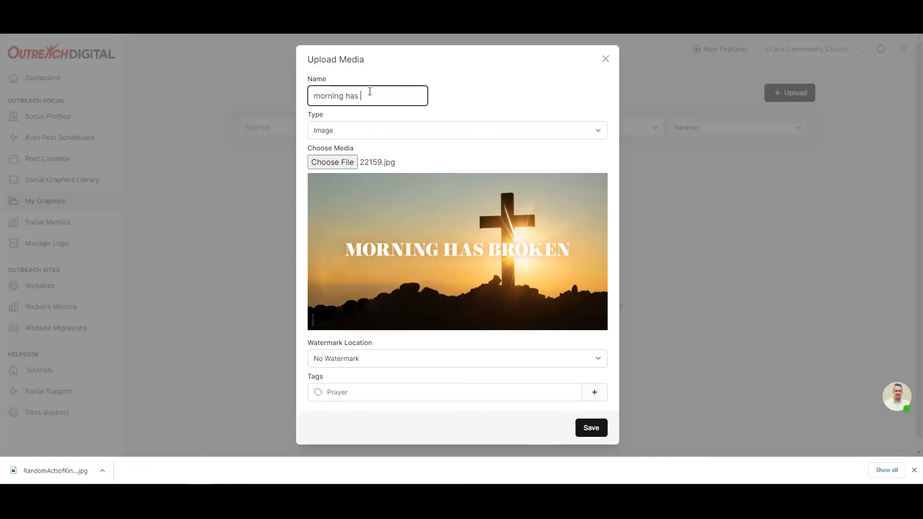
left_click(412, 134)
left_click(416, 132)
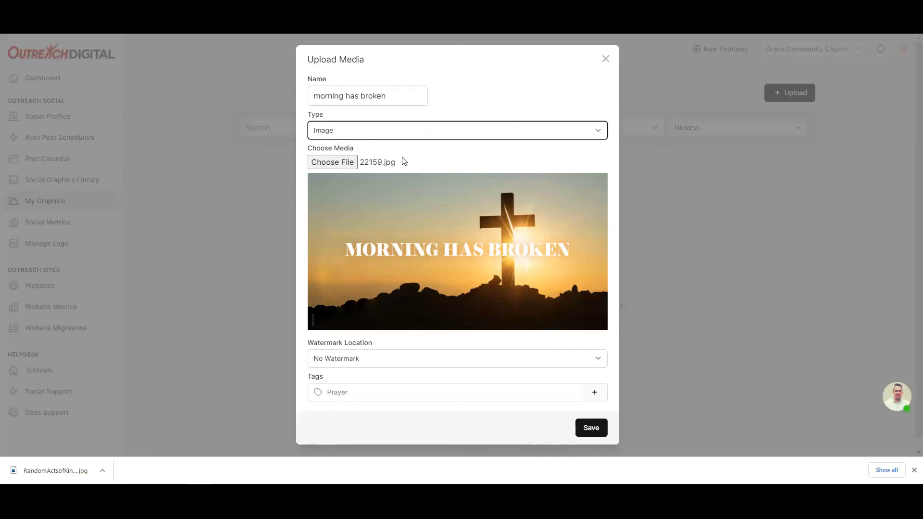
scroll(406, 159, "down", 1)
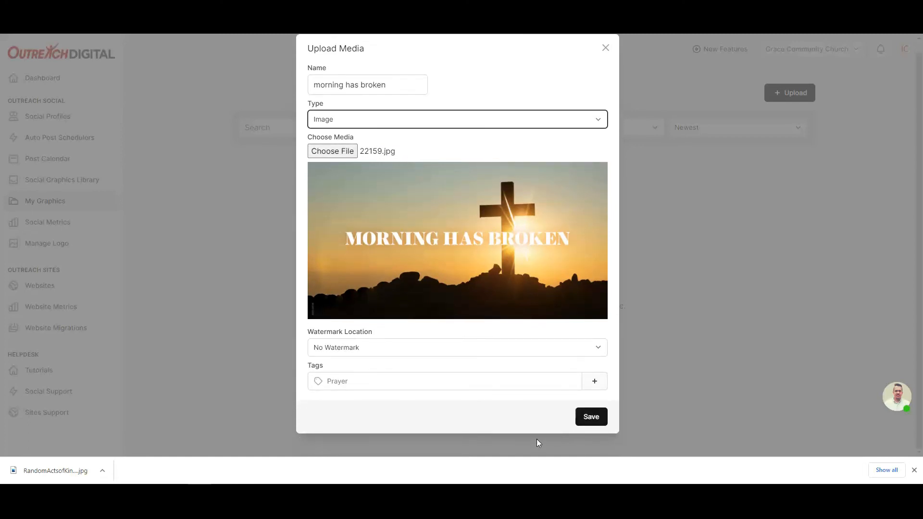
left_click(349, 379)
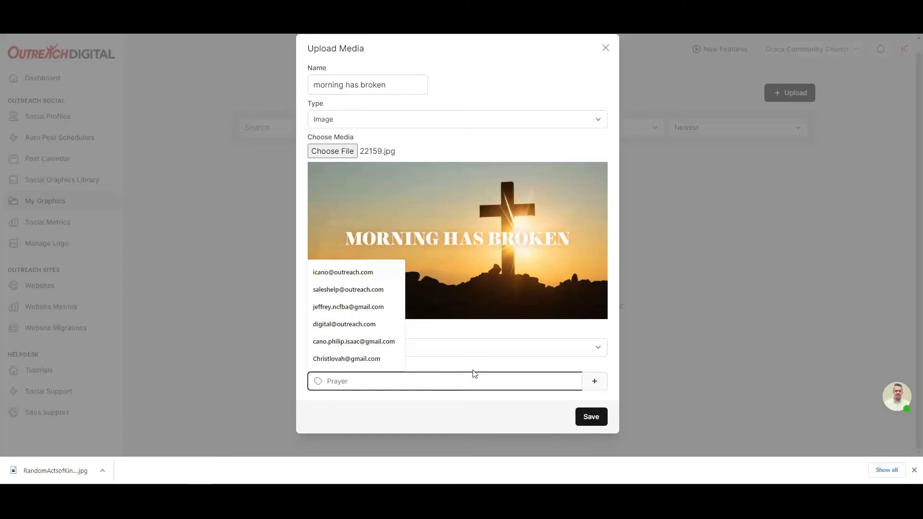
left_click(555, 425)
left_click(589, 421)
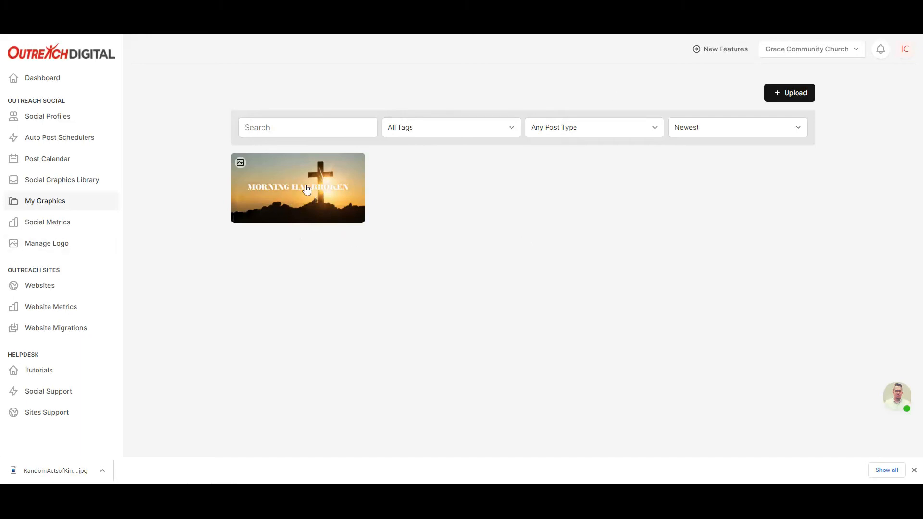
left_click(307, 189)
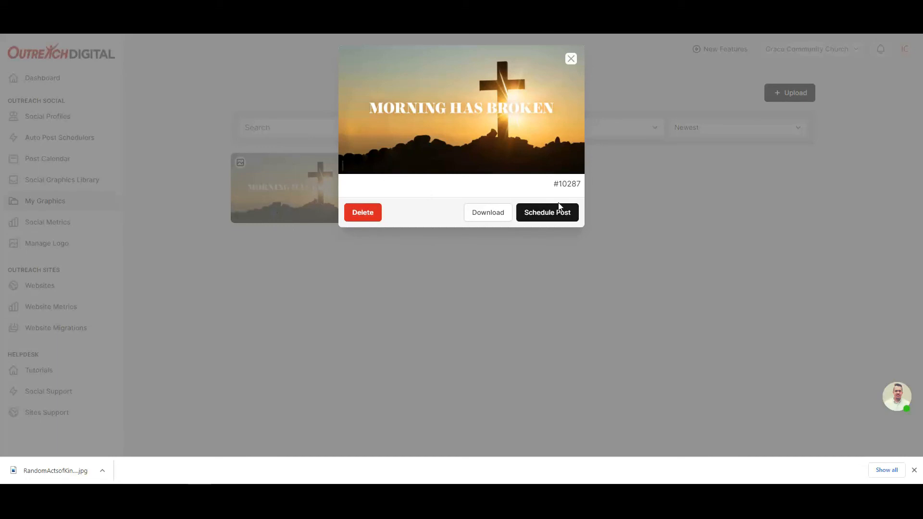
left_click(566, 212)
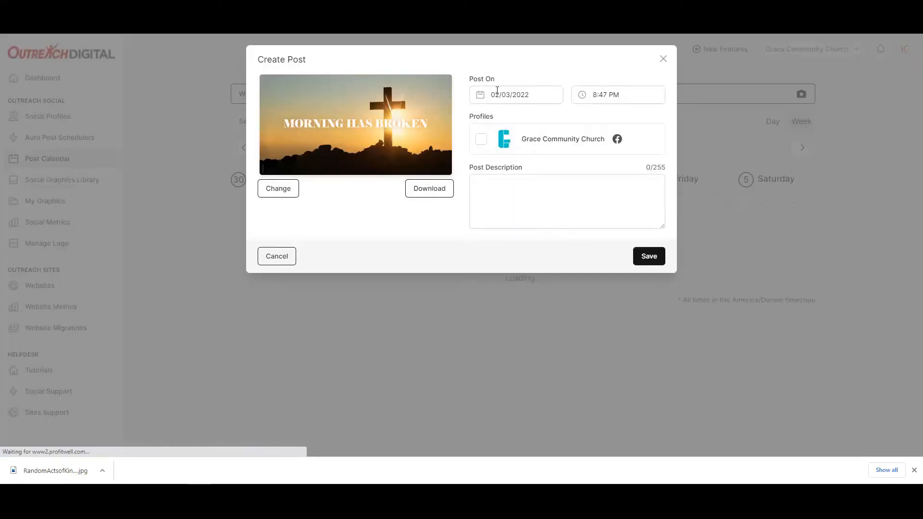
left_click(498, 92)
left_click(608, 95)
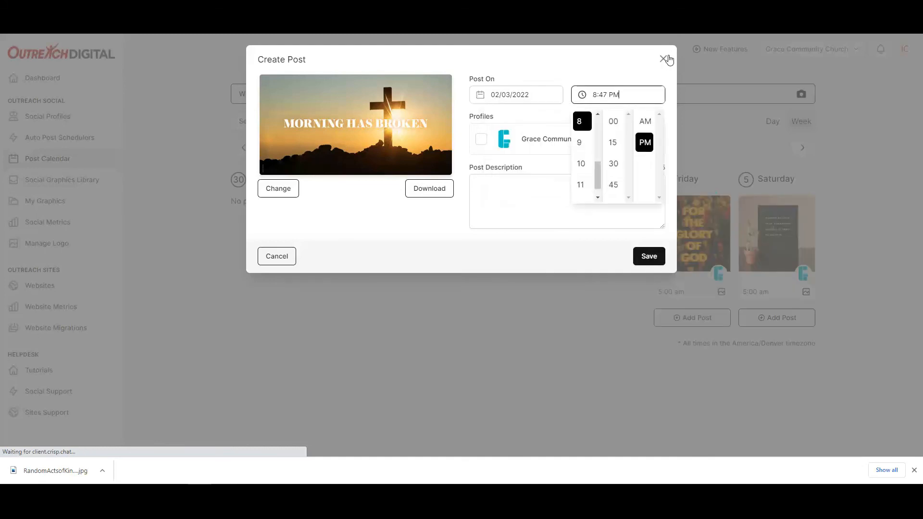
left_click(664, 59)
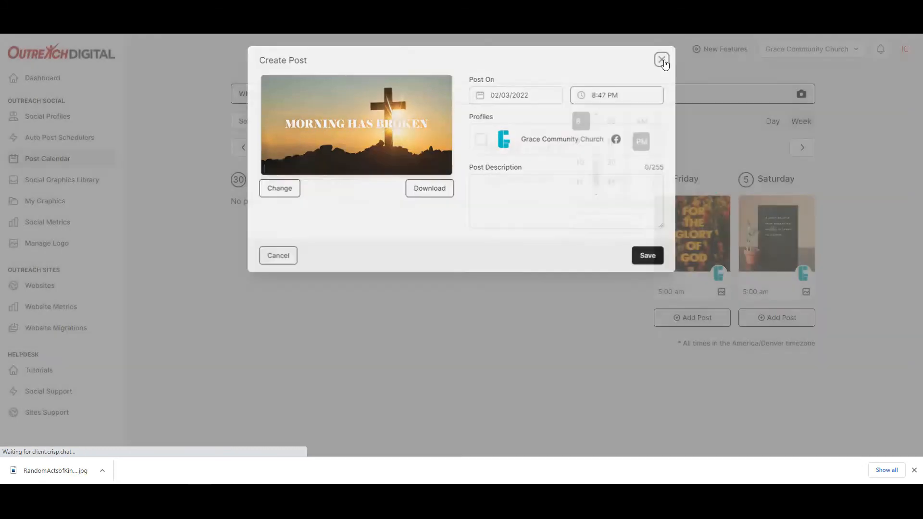
- Start a new post for Thursday, February 10, 2022 in the Post Calendar
left_click(72, 160)
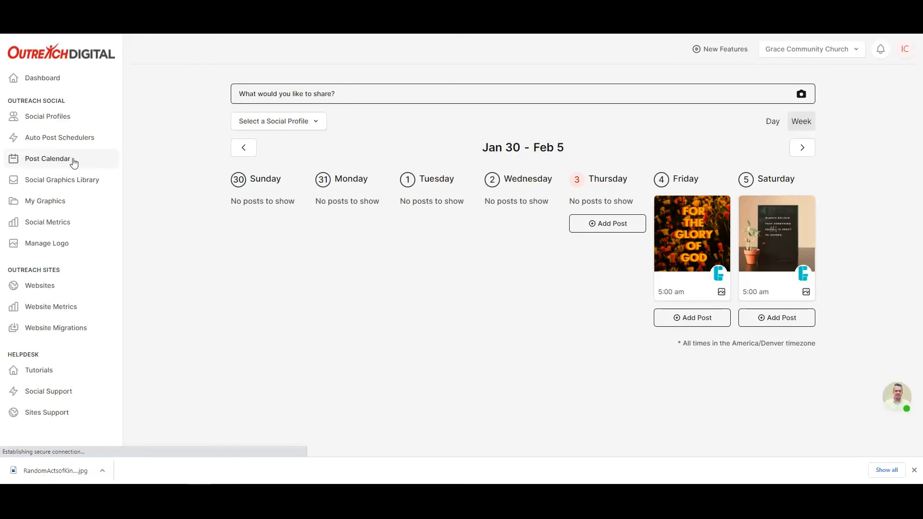
left_click(801, 147)
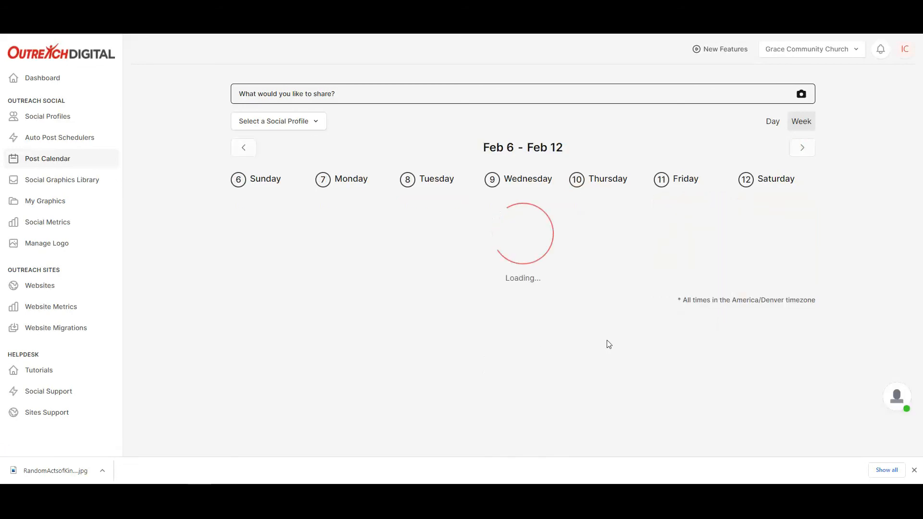
left_click(602, 322)
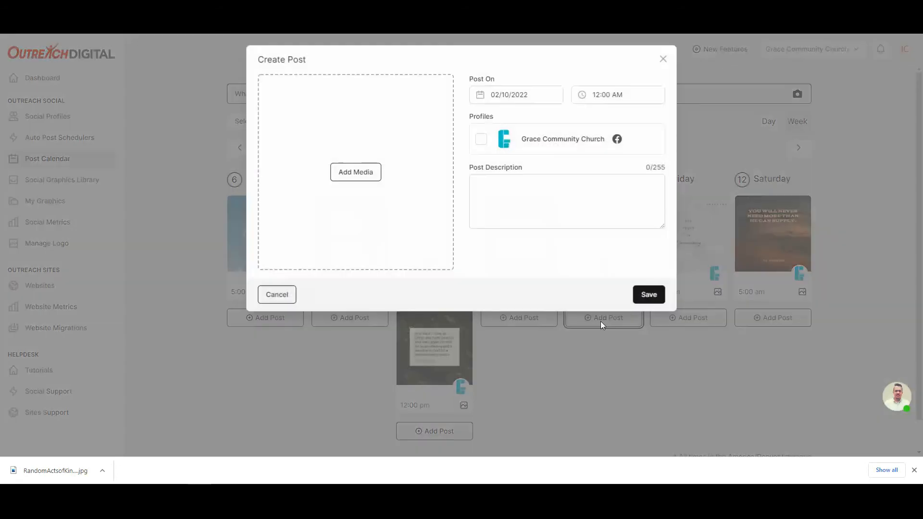
- Attach the "Morning Has Broken" image from My Graphics and save the post for the Grace Community Church Facebook profile
left_click(365, 174)
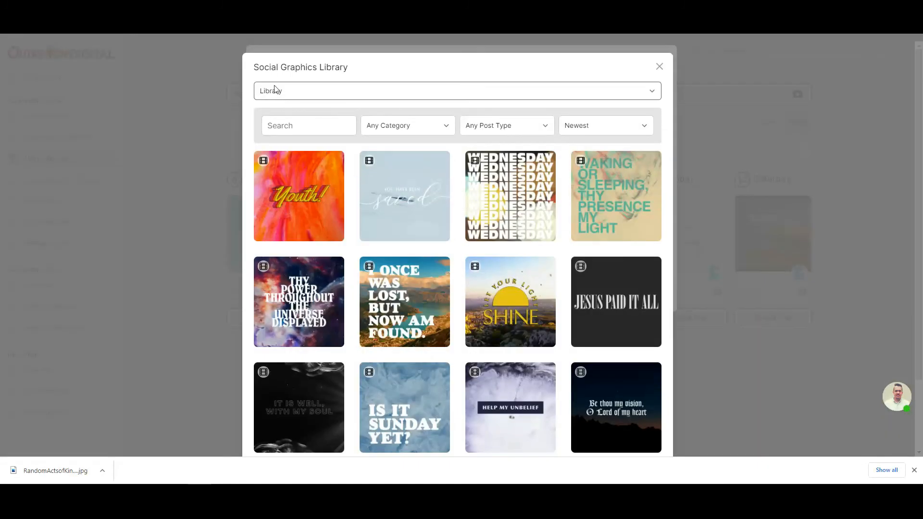
left_click(300, 94)
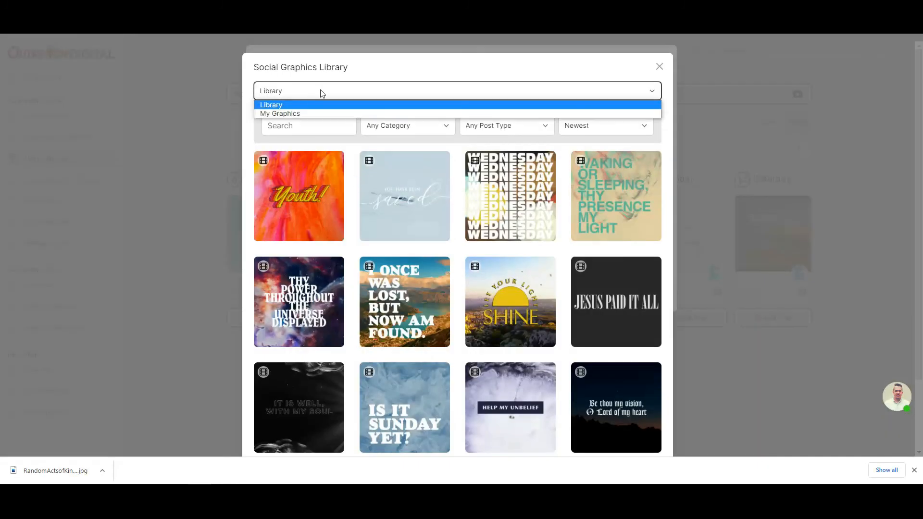
left_click(287, 112)
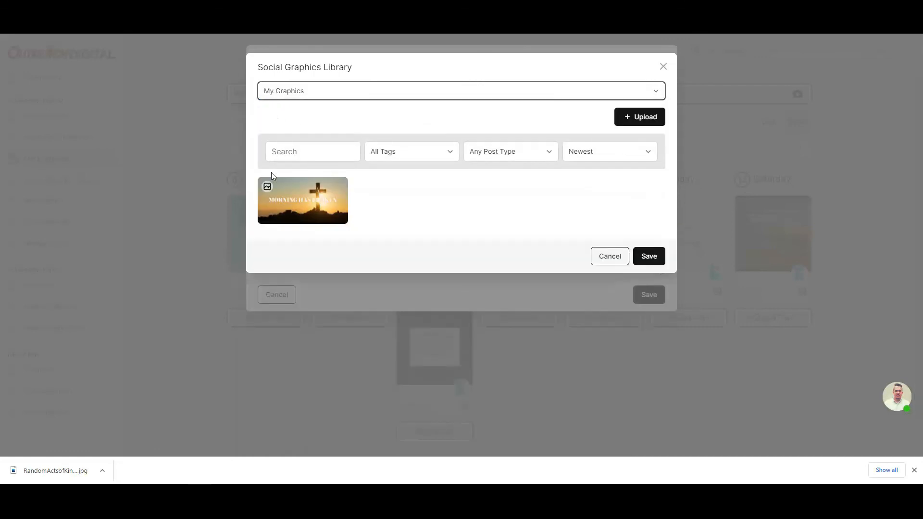
left_click(291, 209)
left_click(649, 256)
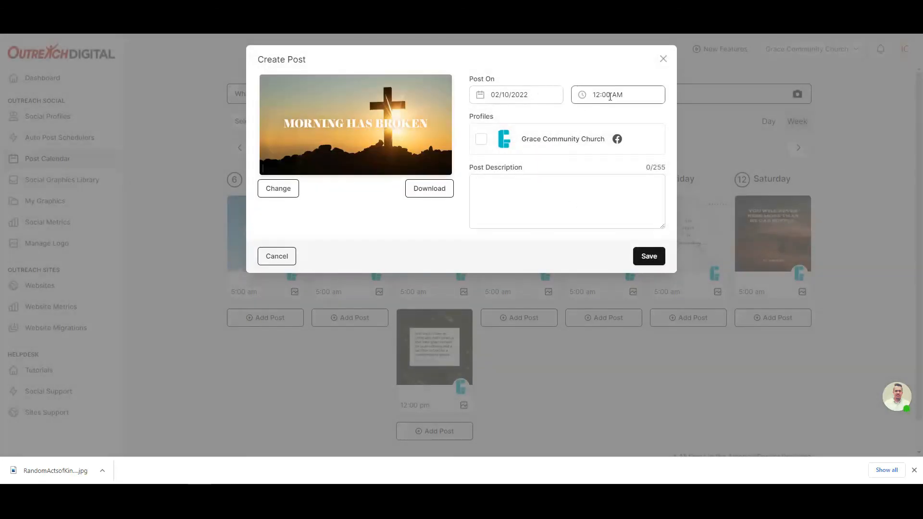
left_click(480, 139)
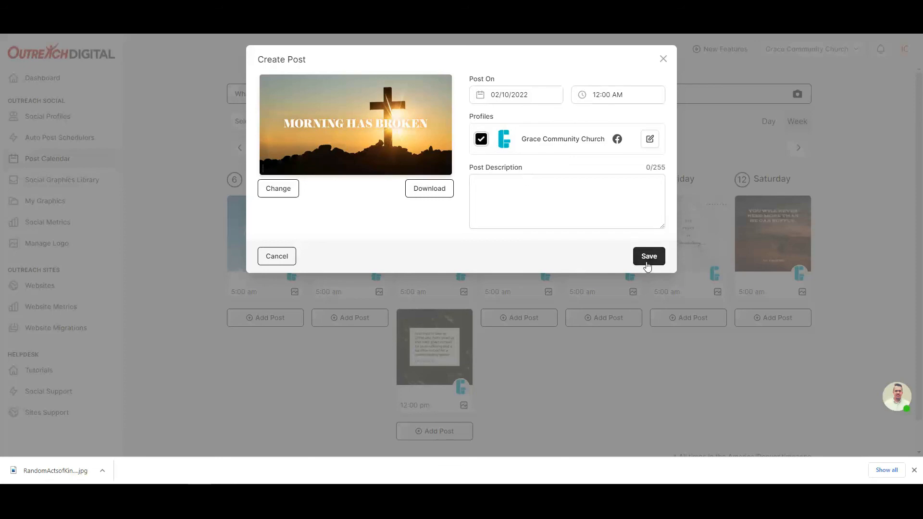
left_click(652, 261)
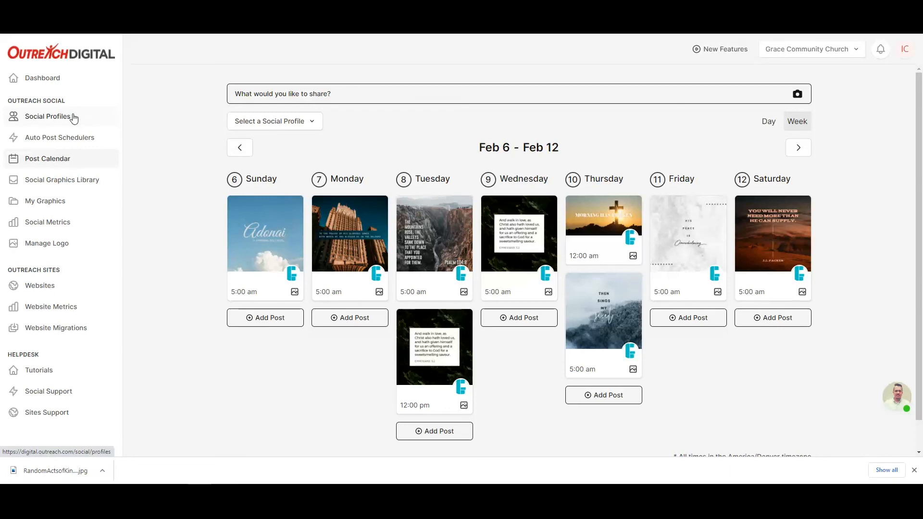
- Review the connected social profiles, the auto post schedulers and the Post Calendar for the week of Feb 6 to Feb 12
left_click(73, 117)
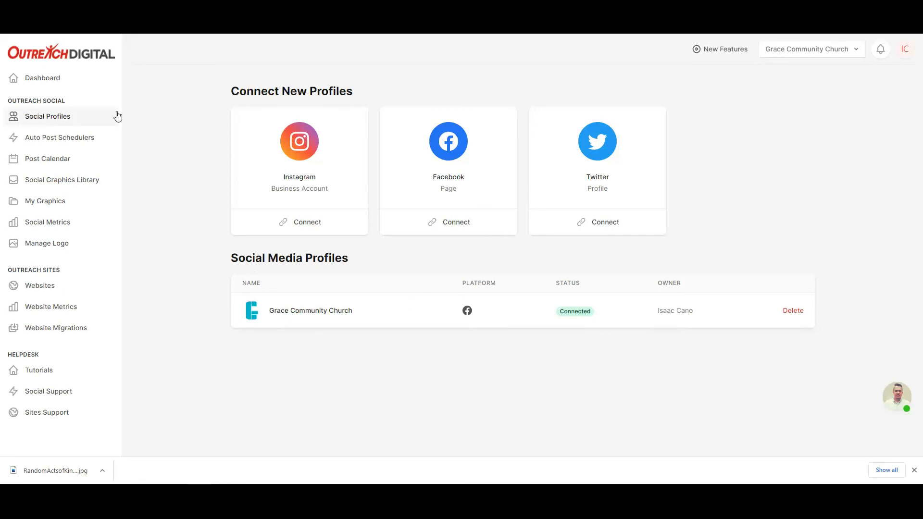
left_click(89, 140)
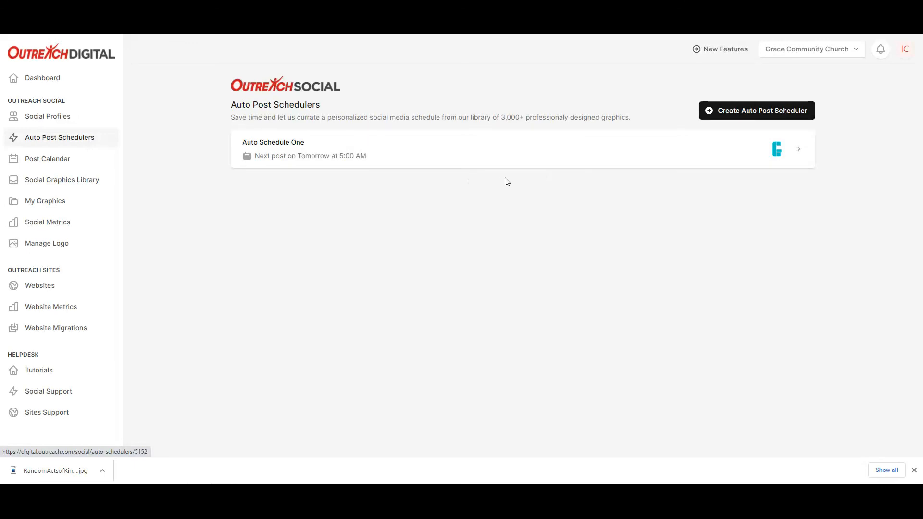
left_click(54, 164)
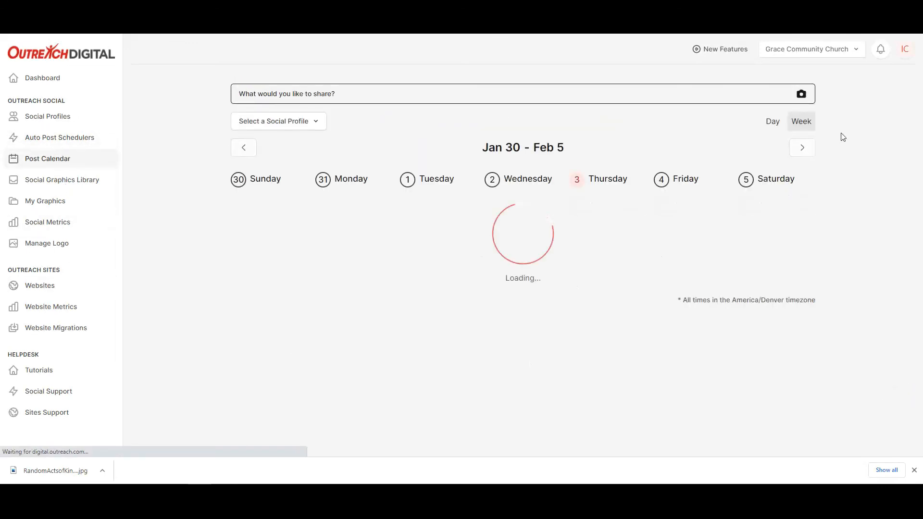
left_click(802, 148)
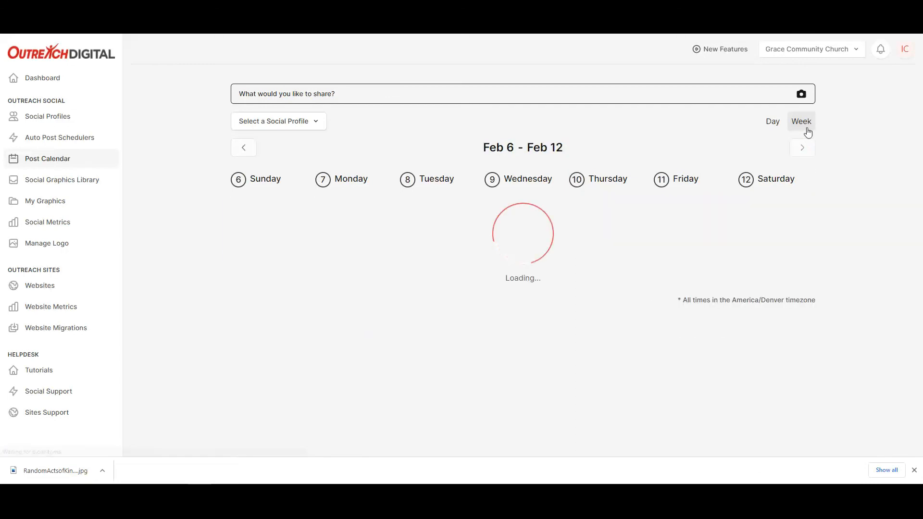